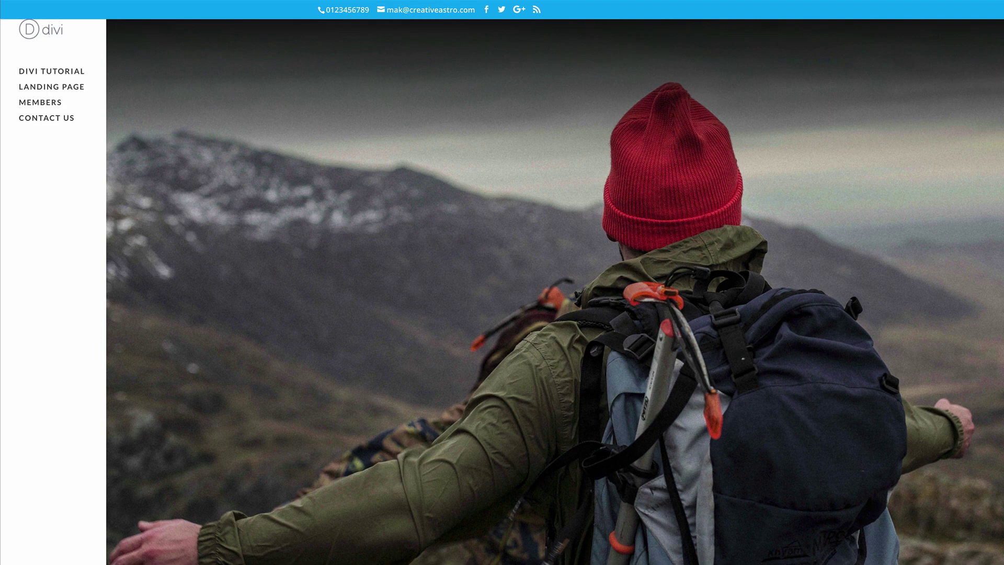
Scroll through the AlexBrands homepage, then switch to the WordPress dashboard tab.
scroll(554, 292, "down", 5)
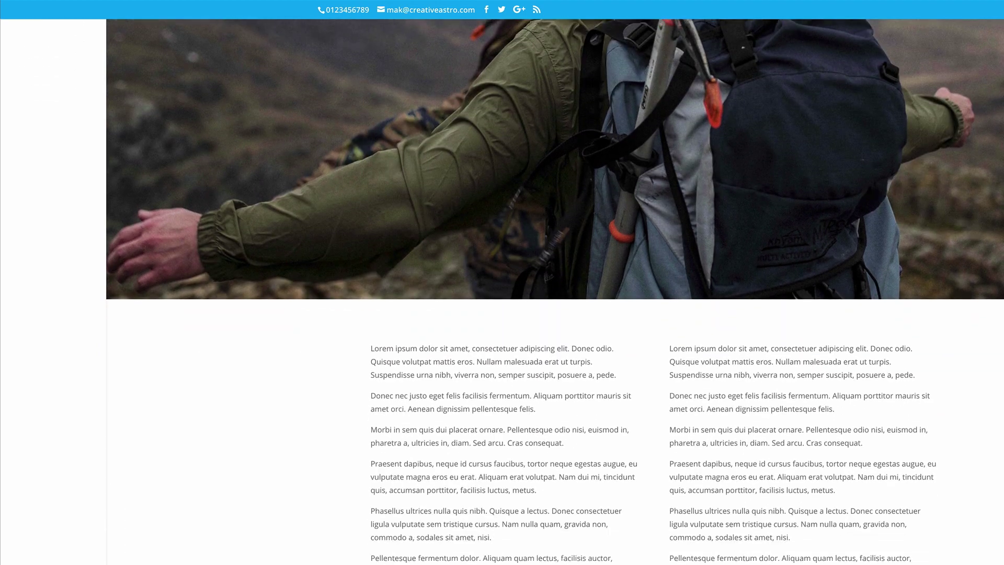
scroll(554, 291, "down", 2)
scroll(554, 292, "up", 6)
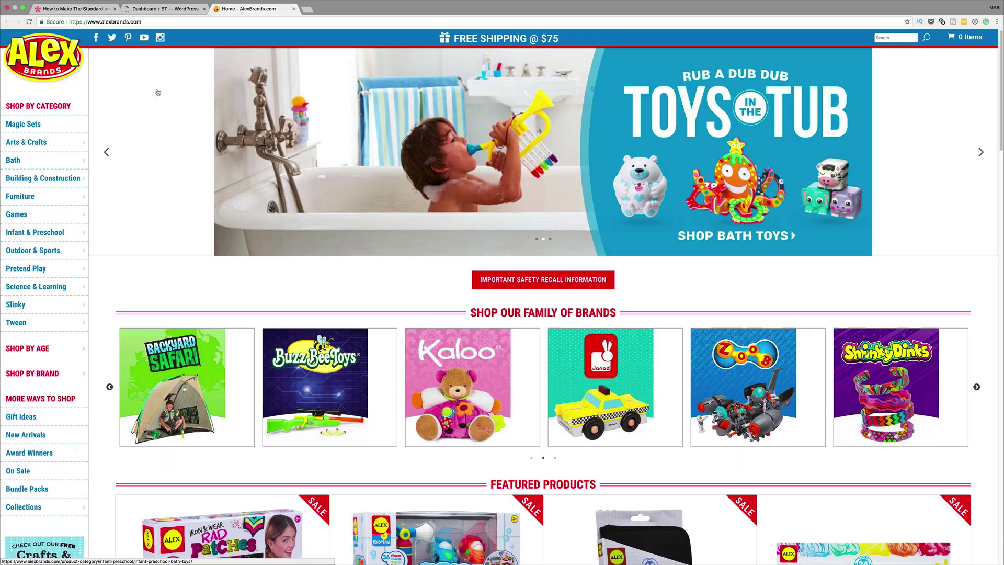
scroll(176, 190, "down", 3)
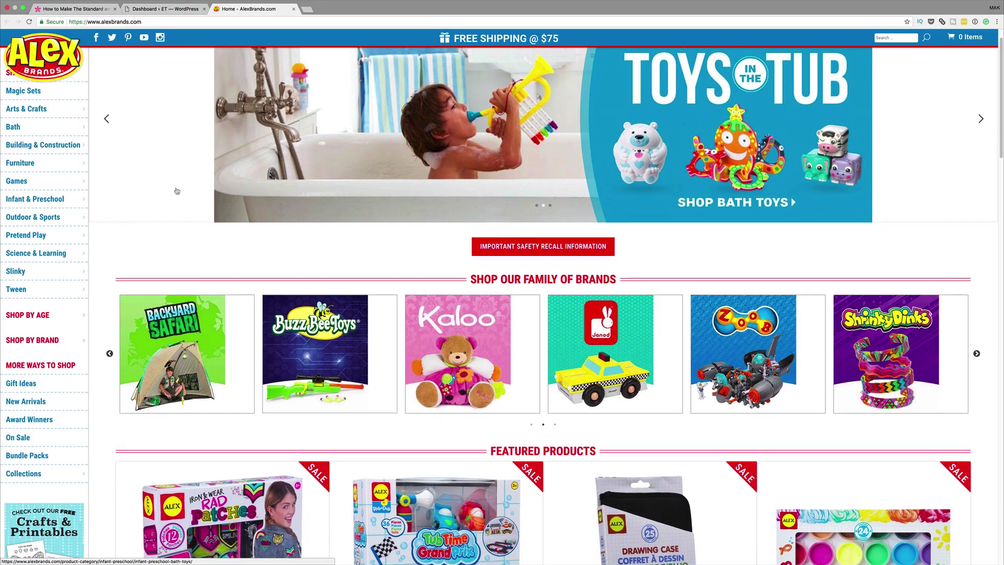
scroll(177, 191, "down", 15)
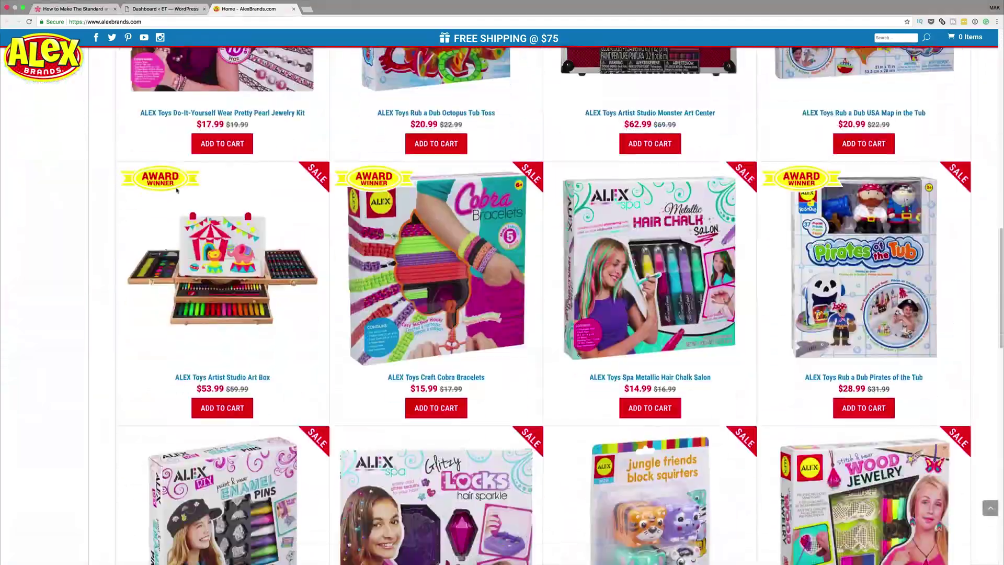
scroll(177, 191, "down", 8)
scroll(176, 190, "up", 20)
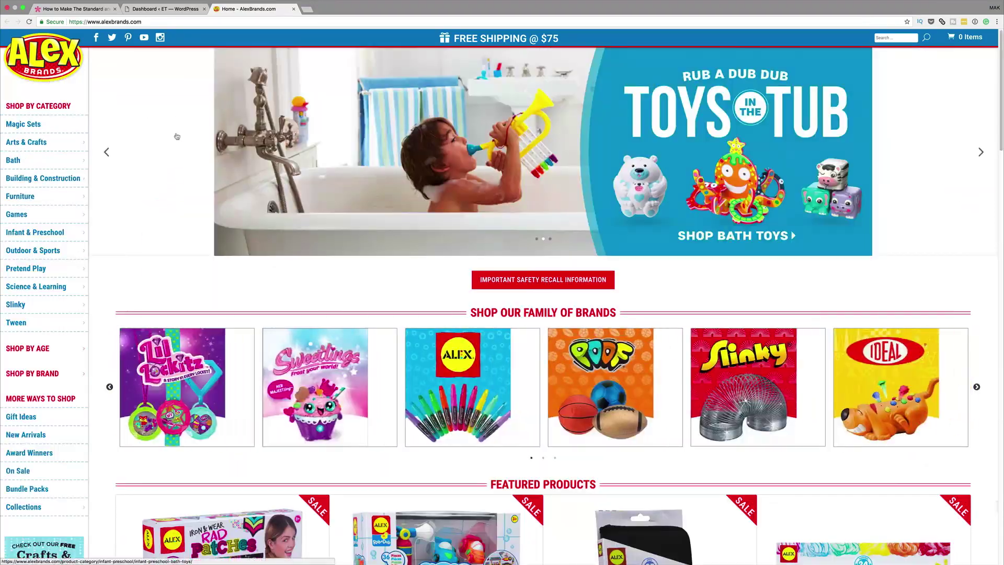
left_click(175, 10)
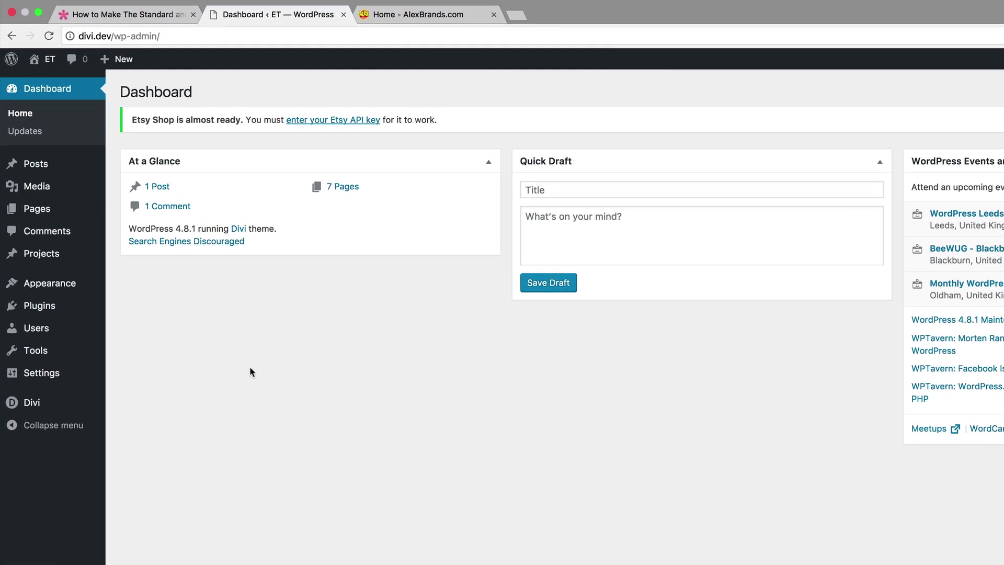
Go to Appearance > Menus to show the 'main menu' editor.
mouse_move(29, 408)
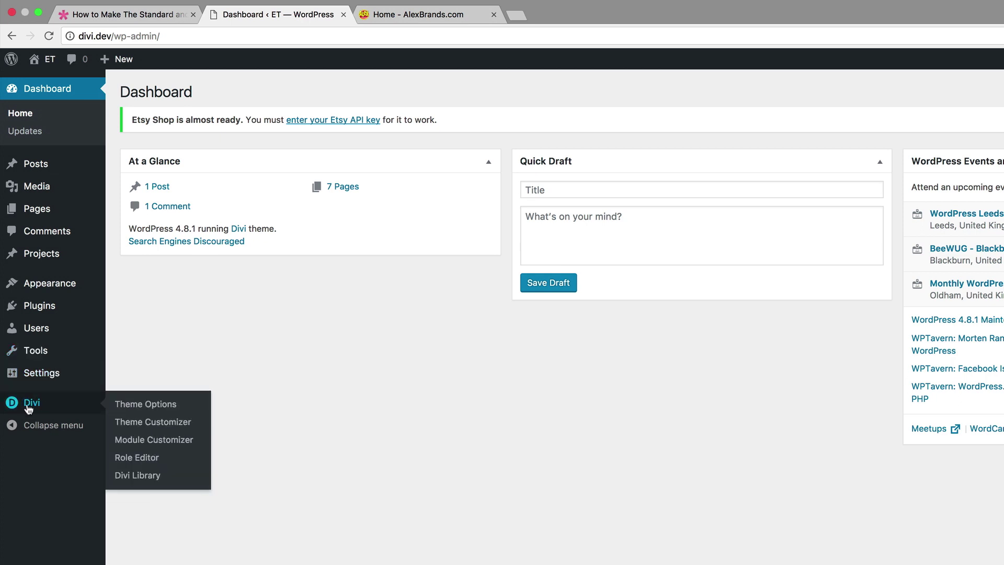
mouse_move(58, 285)
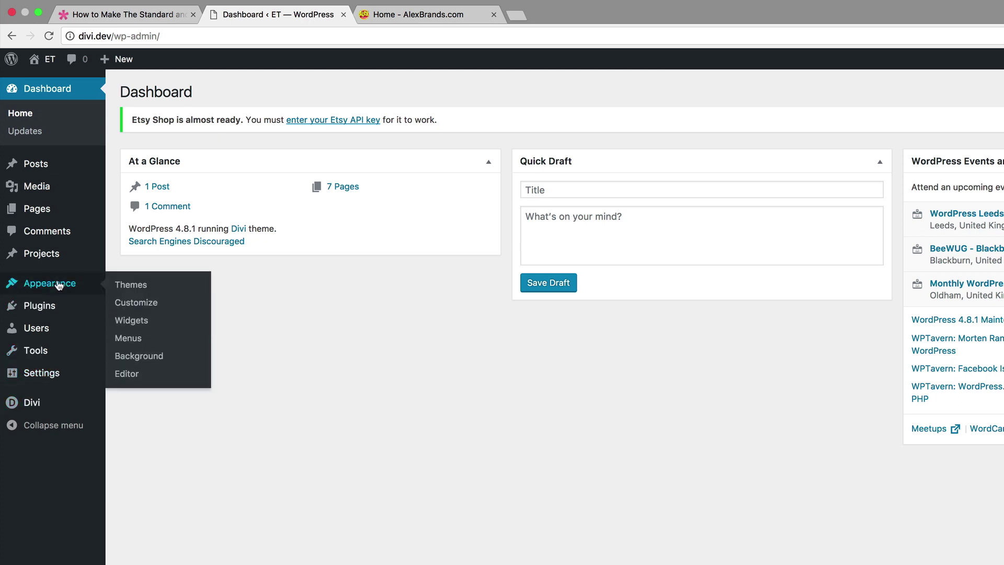
left_click(128, 339)
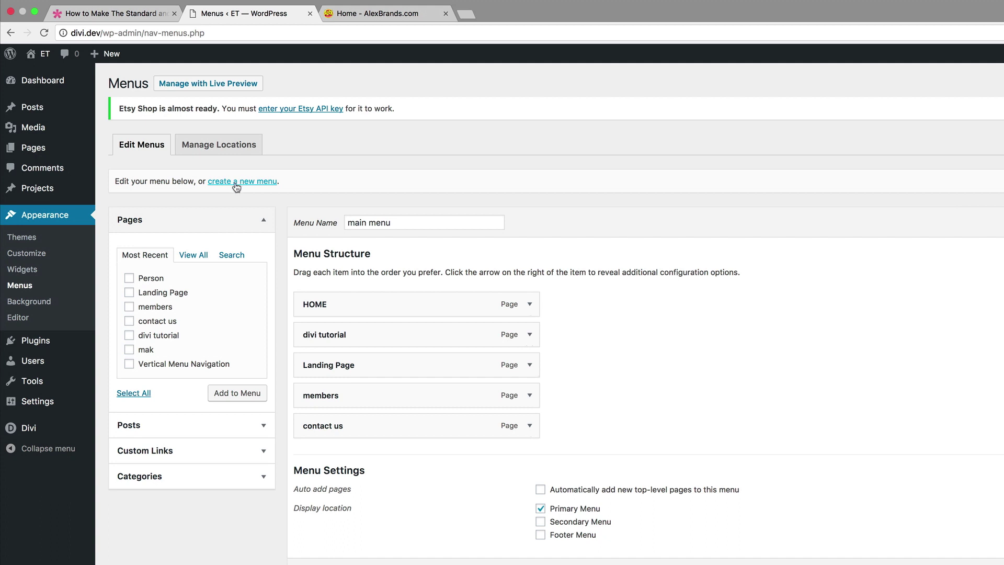
Create a new empty menu named 'menu1'.
left_click(252, 184)
left_click(405, 222)
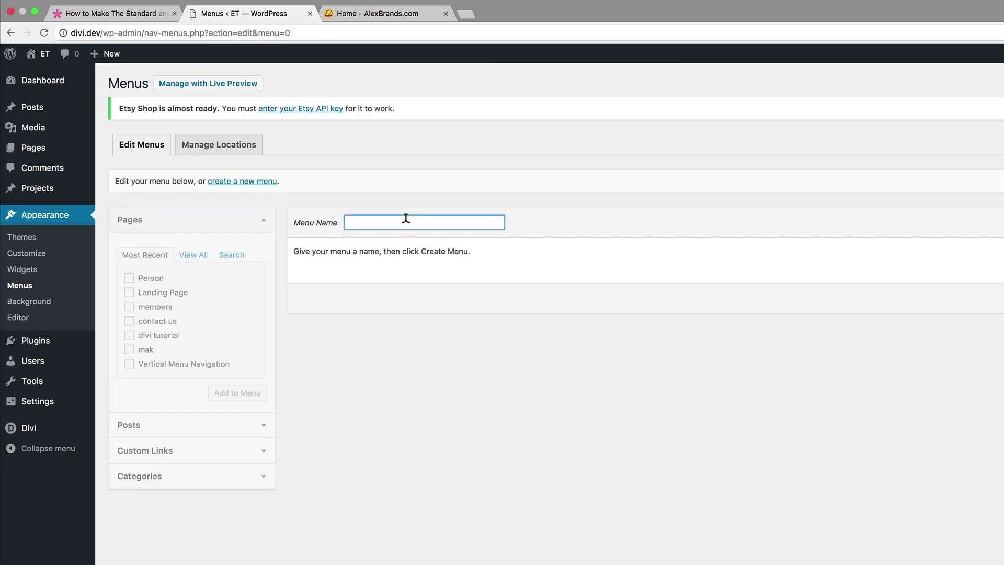
type("mr")
key("BackSpace")
type("enu")
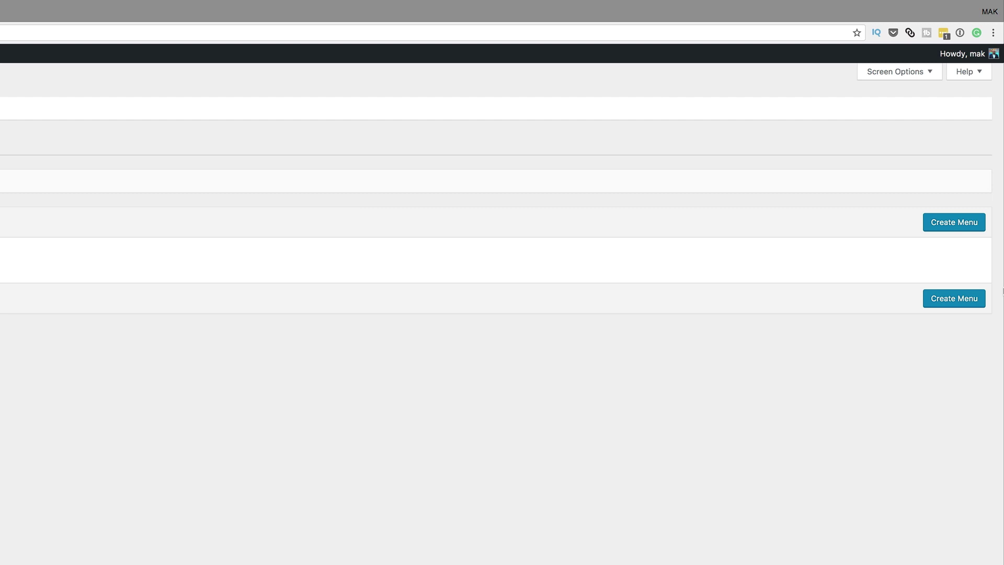
left_click(957, 223)
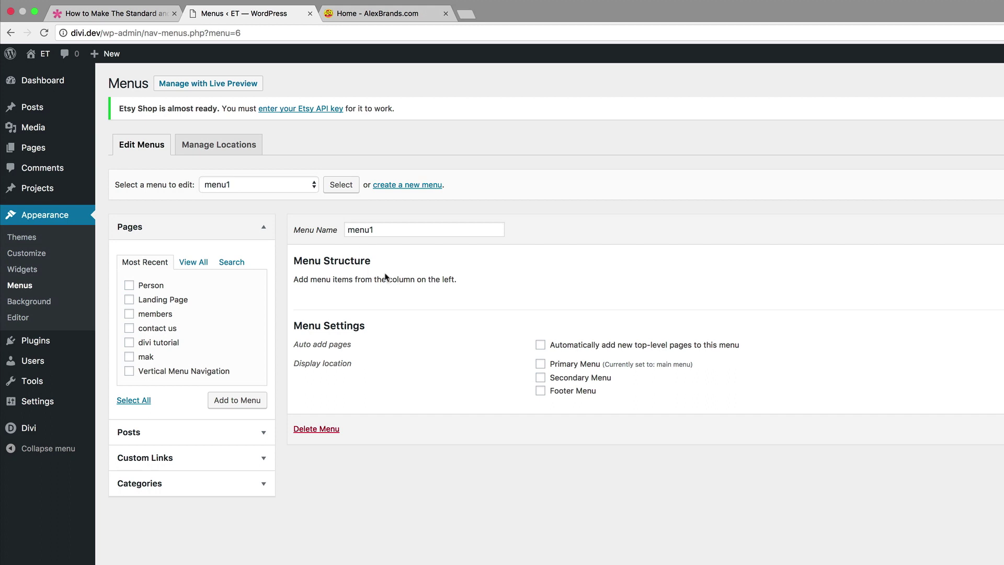
Add the Person, Landing Page, members and contact us pages to menu1.
left_click(129, 285)
left_click(130, 299)
left_click(129, 313)
left_click(129, 328)
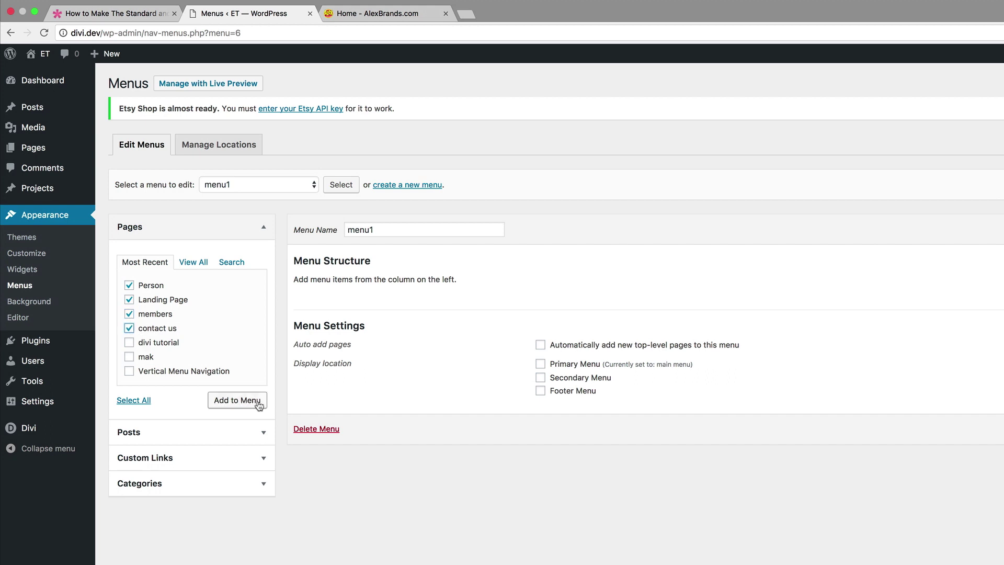
left_click(258, 405)
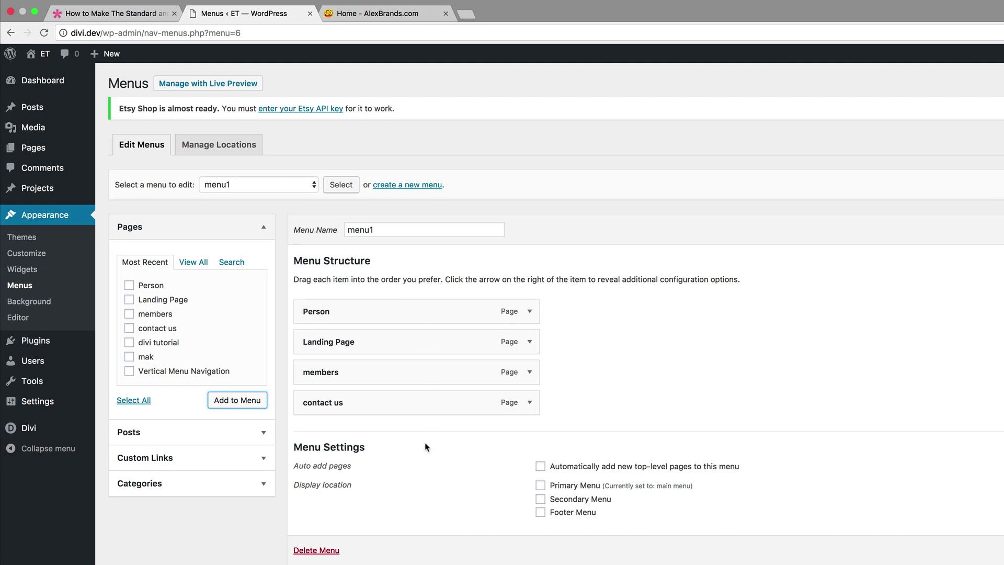
Add a custom link 'test' with URL # as the last item of menu1.
left_click(257, 457)
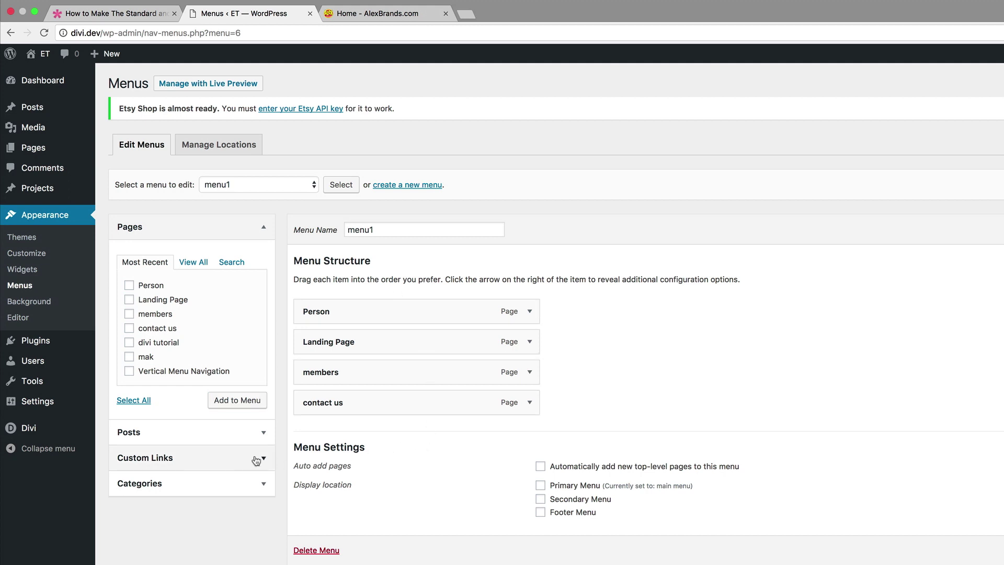
left_click(212, 316)
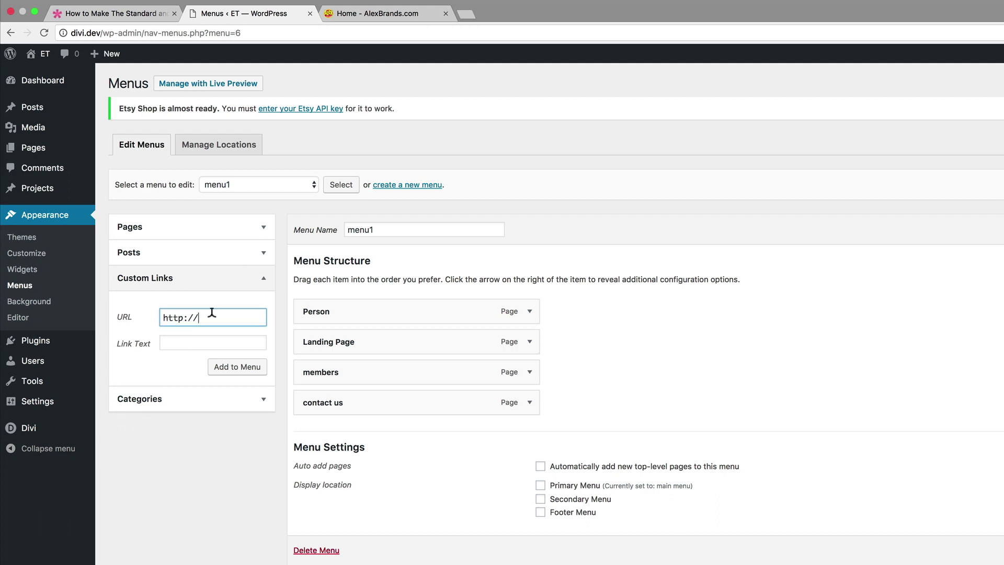
type("£")
left_click(205, 337)
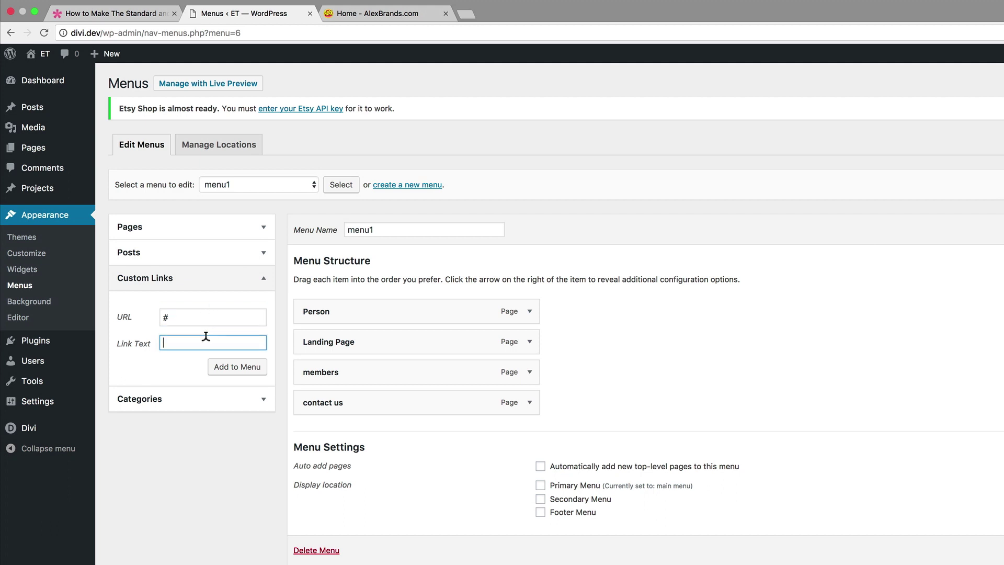
type("test")
left_click(236, 368)
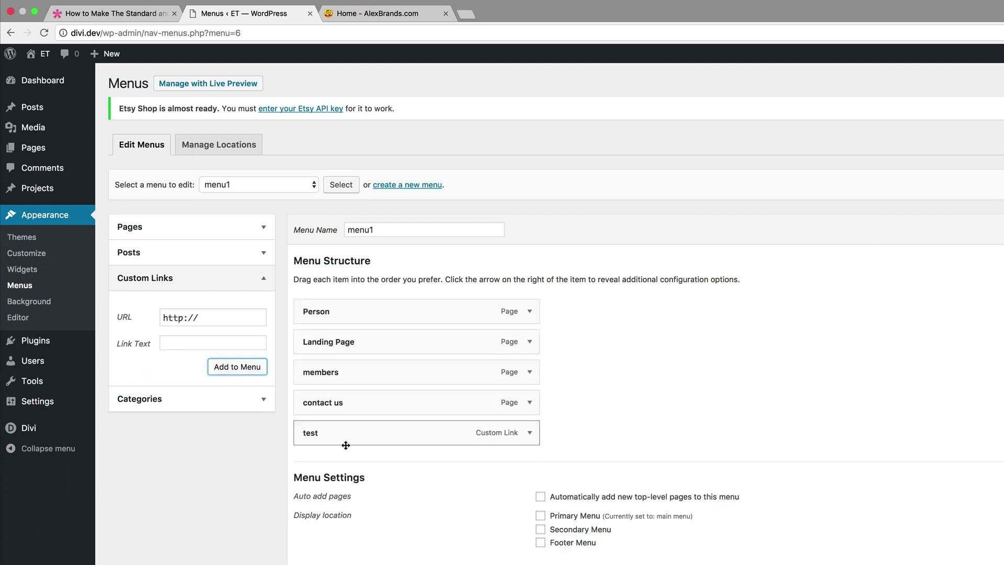
left_click_drag(416, 444, 390, 433)
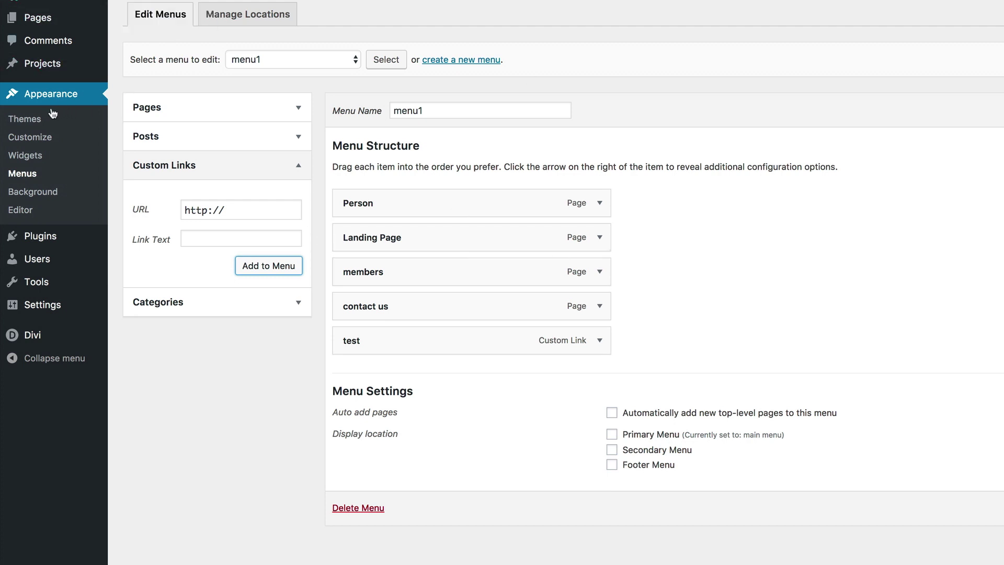
Launch Divi's Theme Customizer and open its Header & Navigation section.
mouse_move(37, 337)
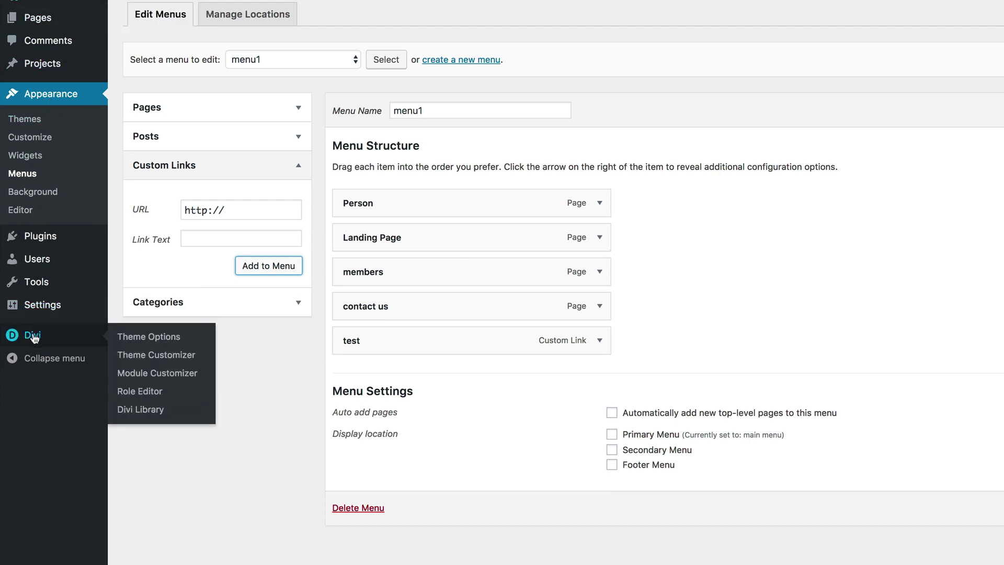
left_click(132, 354)
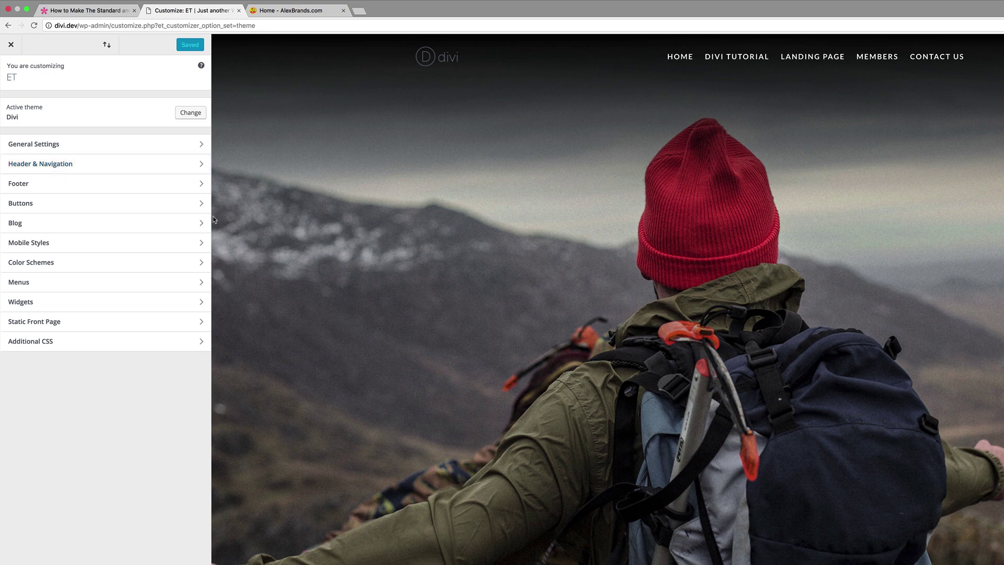
left_click(57, 167)
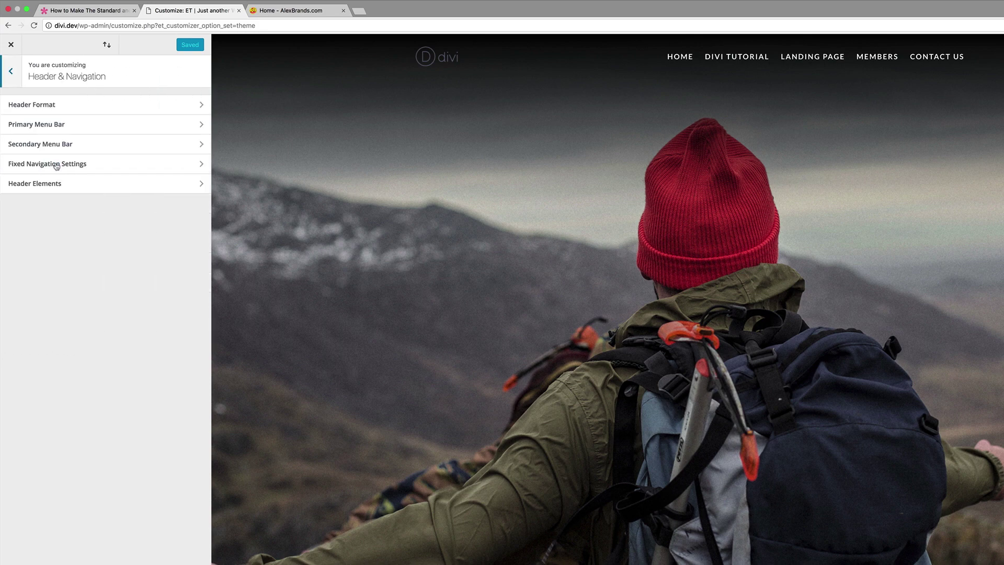
Enable social icons in Header Elements, enter the phone number and contact e-mail, and publish.
left_click(43, 185)
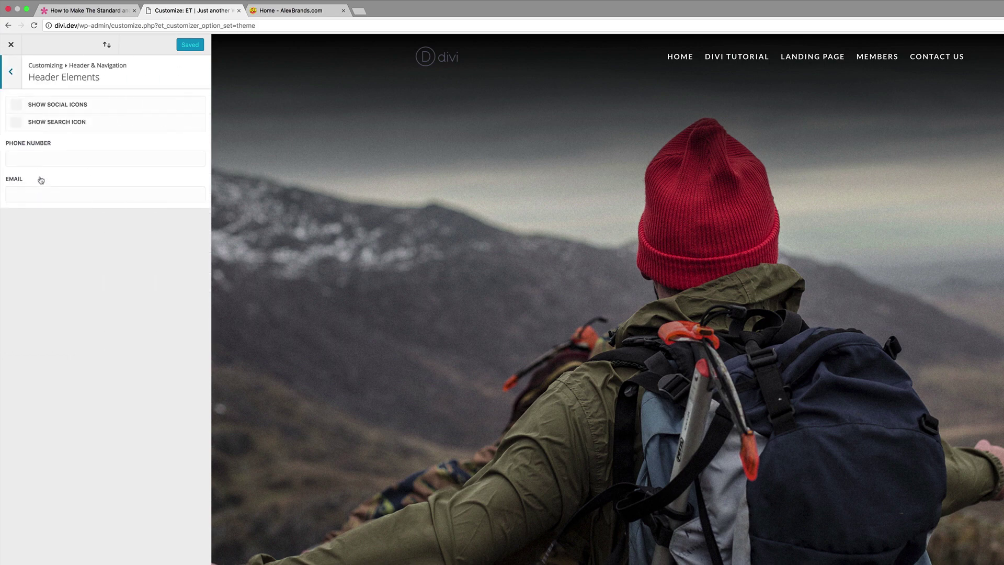
left_click(17, 106)
left_click(33, 157)
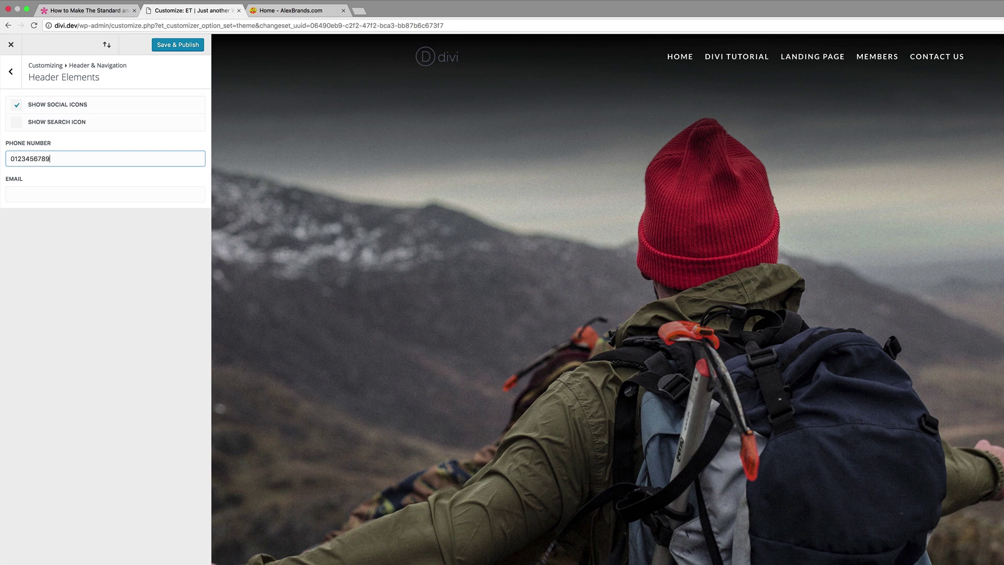
left_click(38, 191)
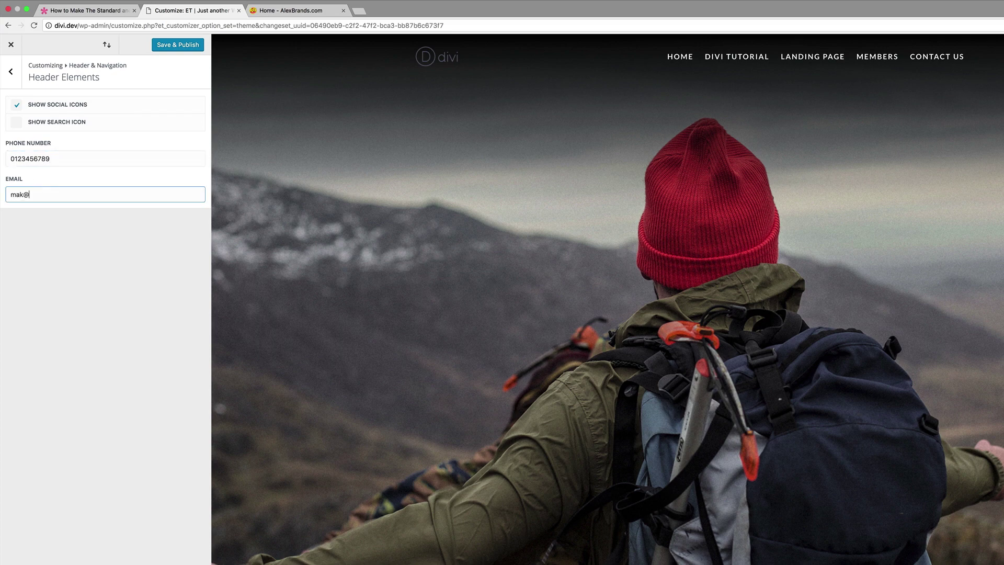
left_click(177, 46)
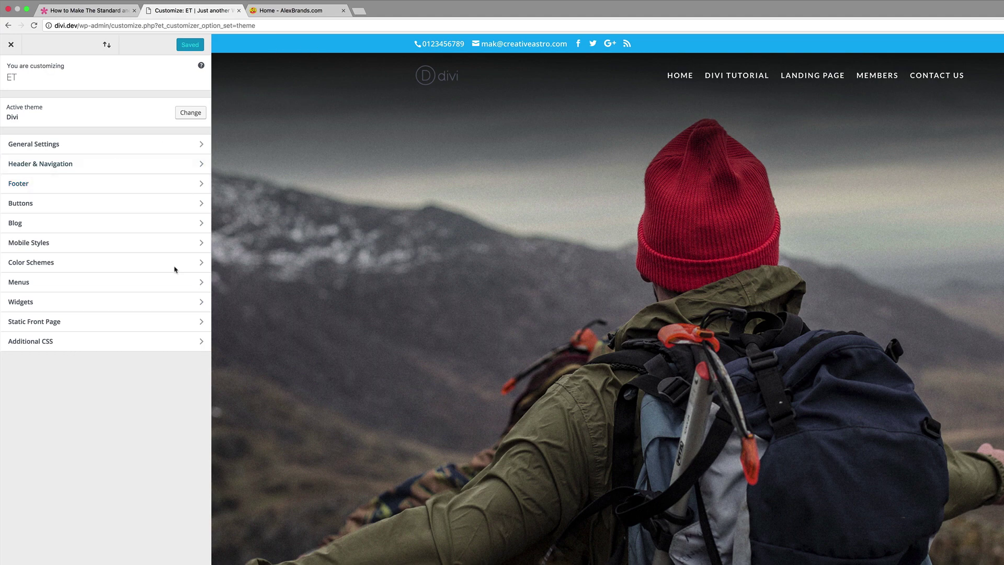
Enable left-oriented vertical navigation in Header Format, then return to Header & Navigation.
left_click(52, 164)
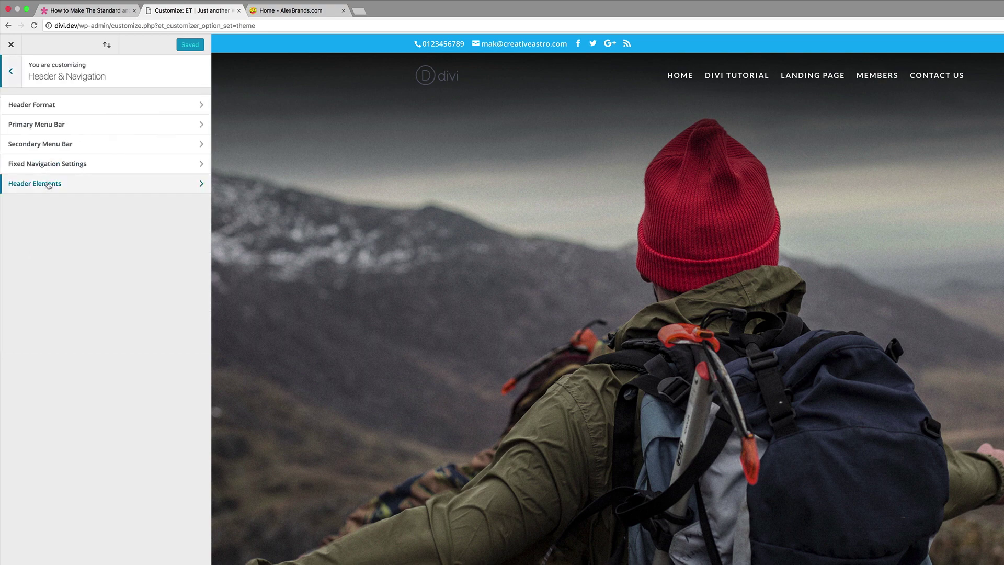
left_click(45, 107)
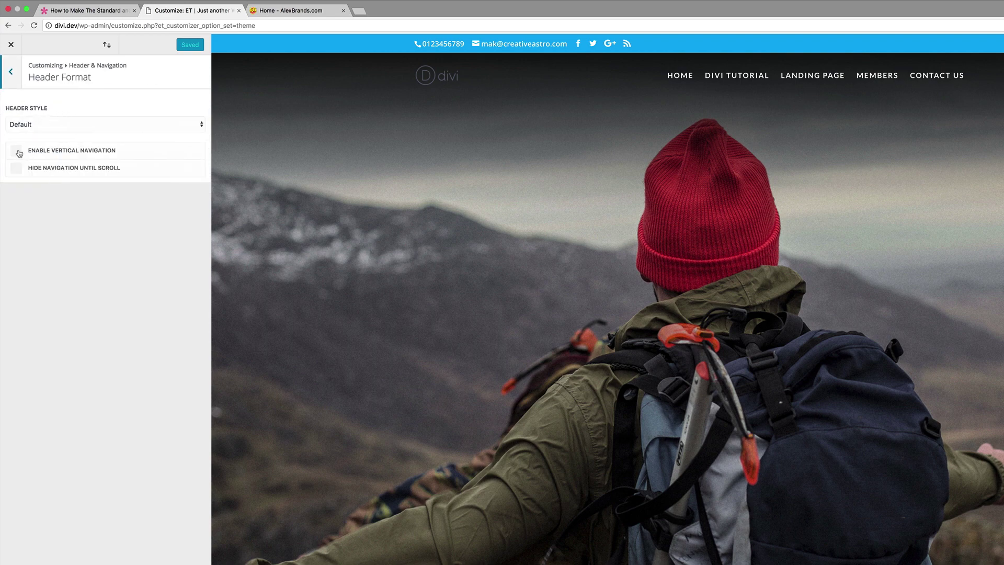
left_click(17, 152)
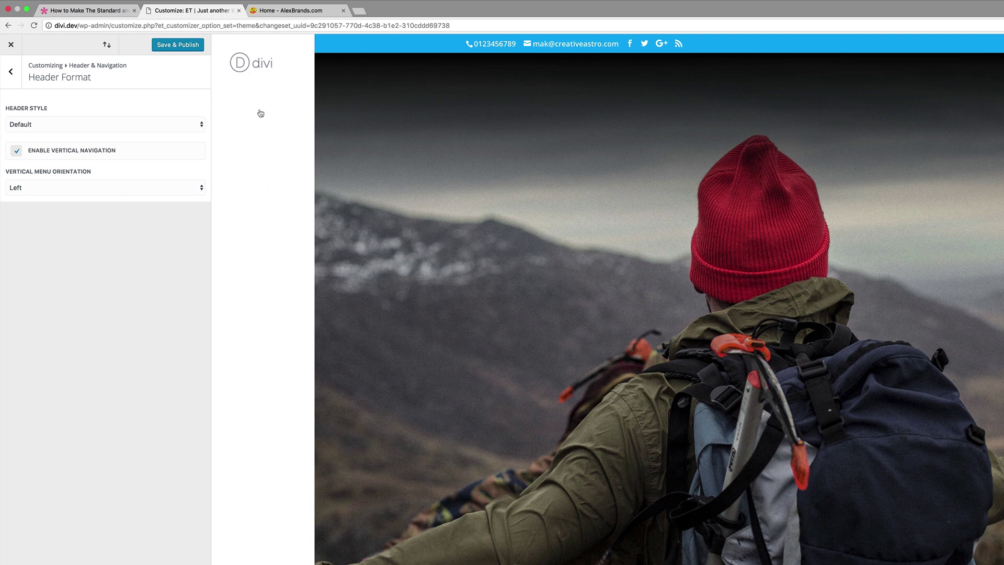
left_click(11, 72)
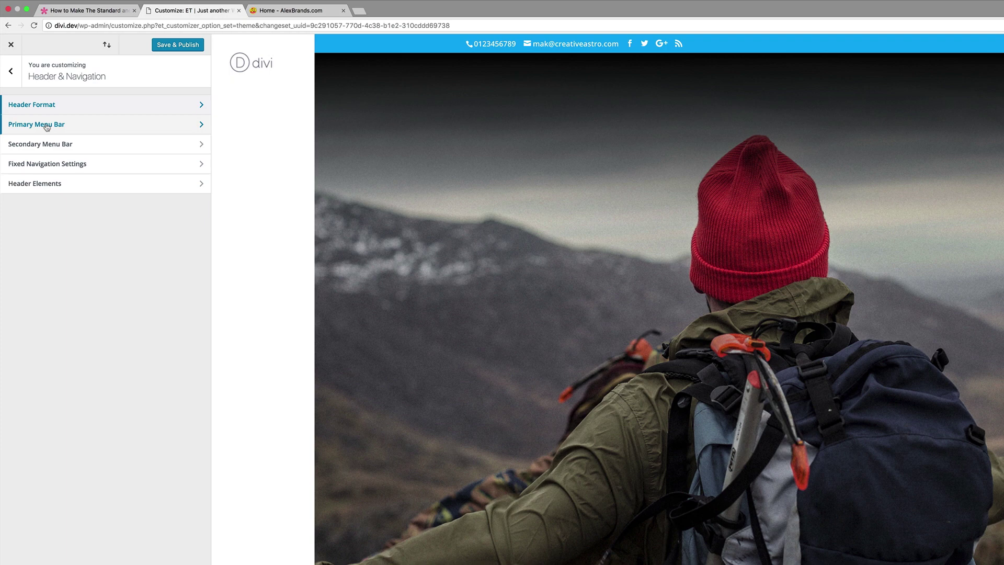
Set the Primary Menu Bar text colour to #444444, publish, and close the customizer.
left_click(47, 126)
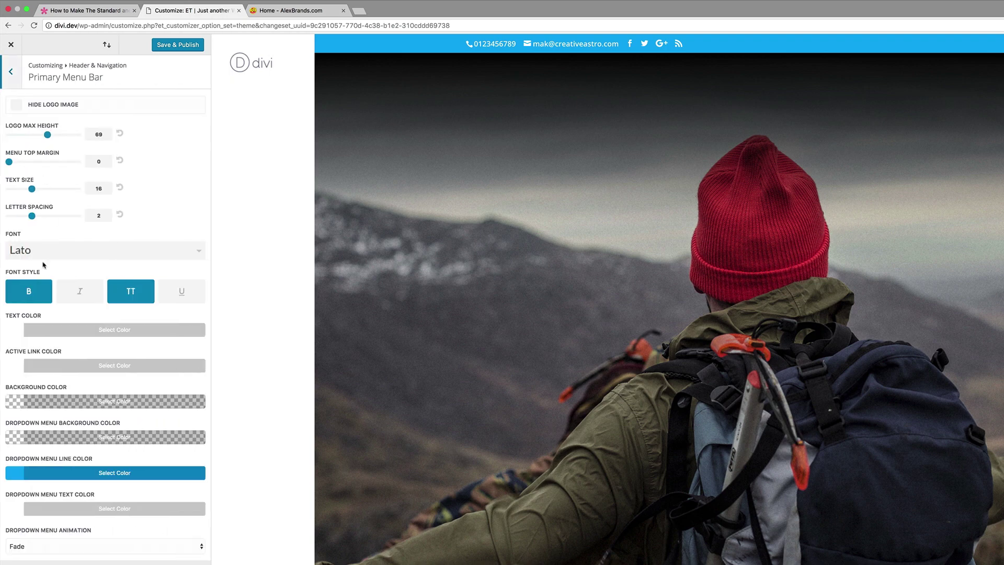
left_click(21, 330)
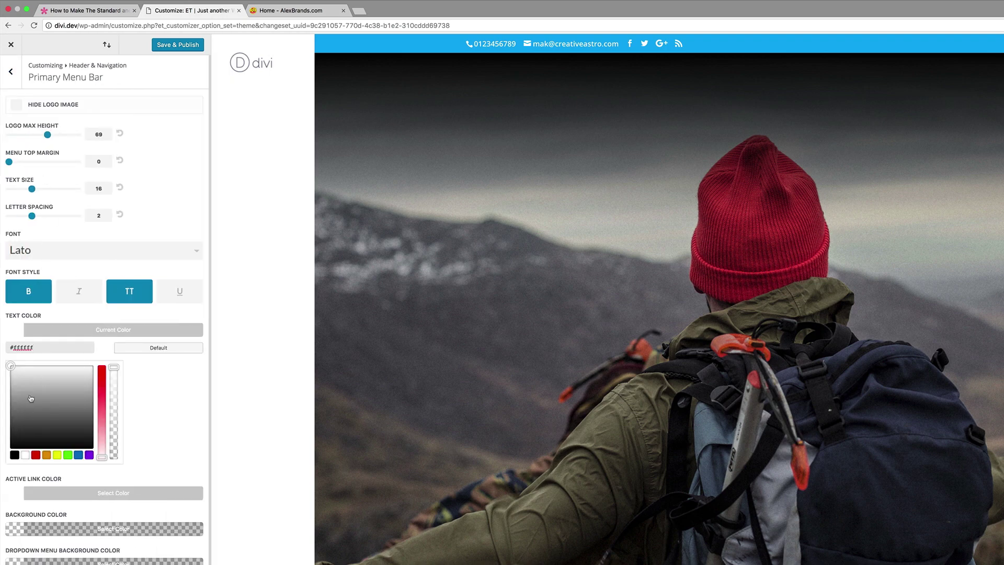
left_click(14, 405)
left_click_drag(13, 405, 9, 426)
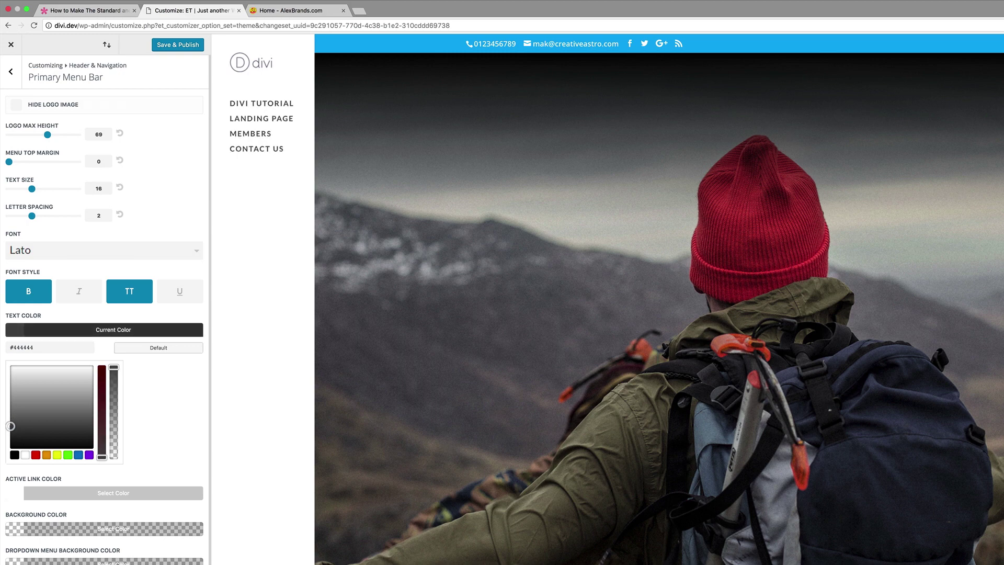
left_click(185, 47)
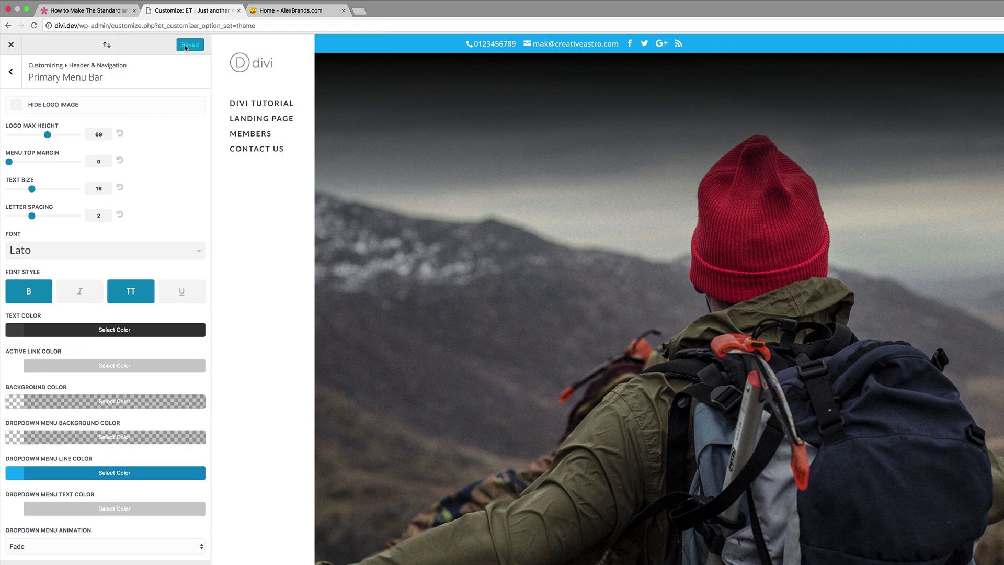
left_click(10, 45)
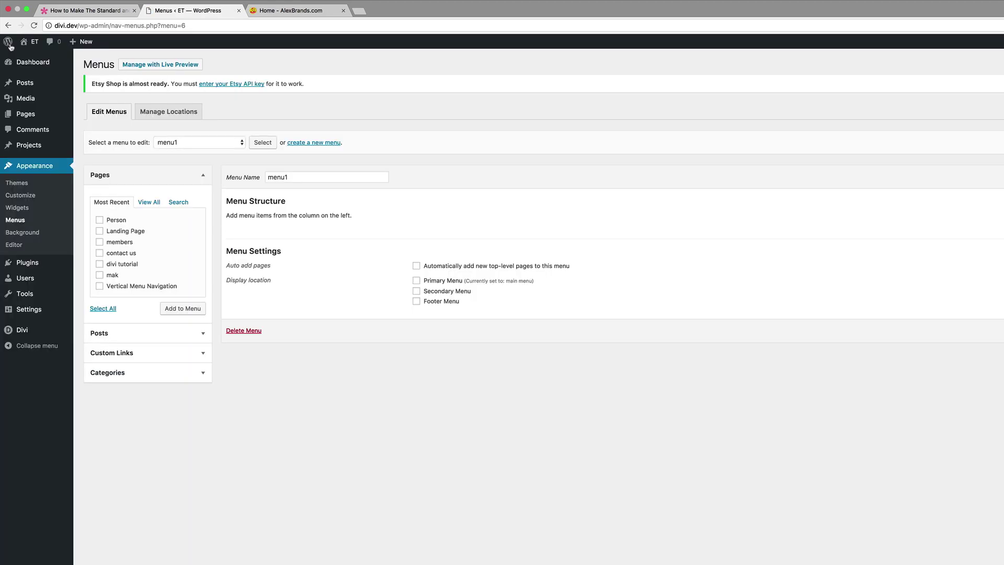
Open the live site in a new tab and scroll to check the top bar beside the vertical menu.
mouse_move(31, 45)
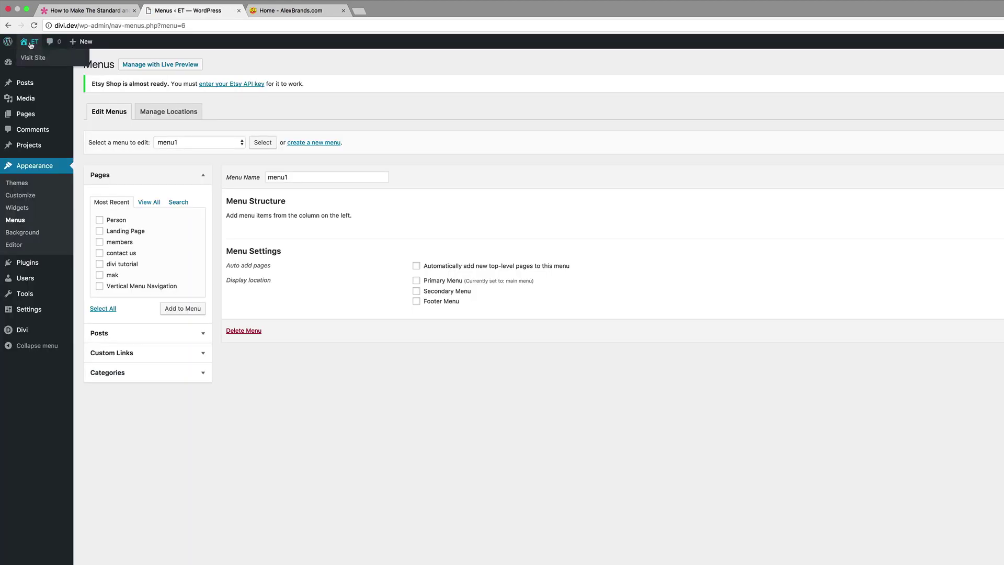
left_click(30, 45, "super")
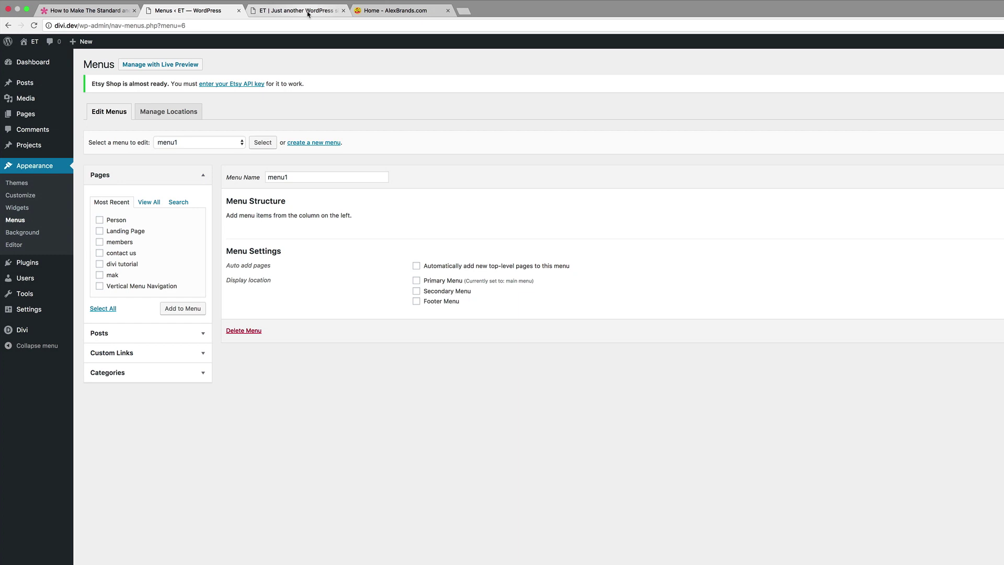
left_click(308, 15)
scroll(356, 257, "down", 1)
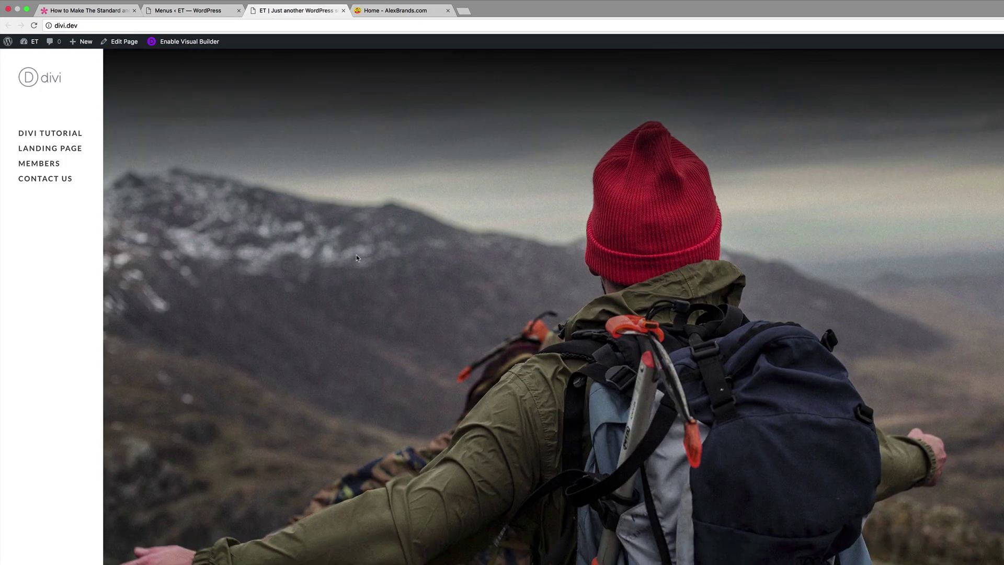
scroll(356, 257, "up", 1)
scroll(356, 257, "down", 1)
scroll(424, 210, "up", 1)
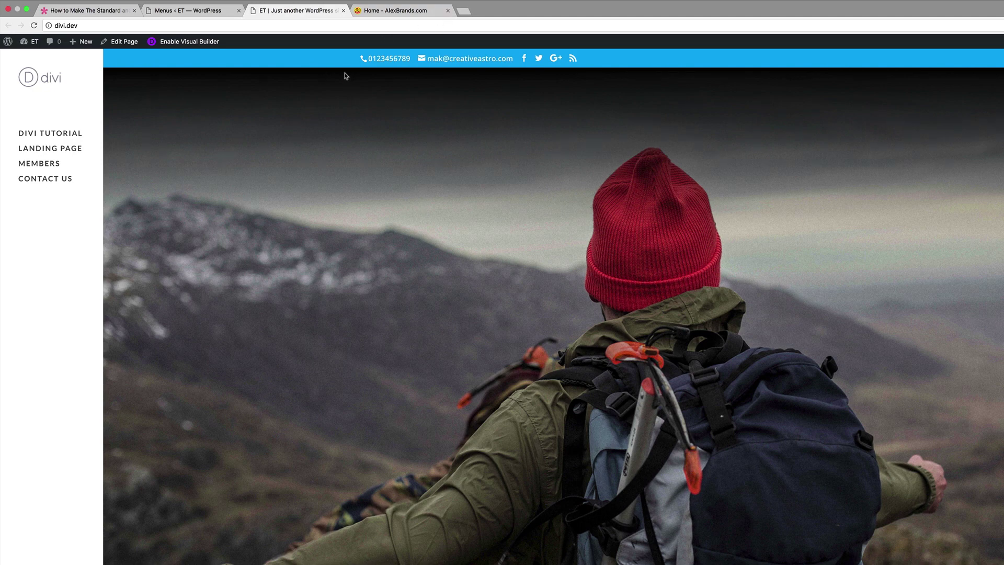
scroll(416, 177, "down", 1)
scroll(428, 179, "up", 1)
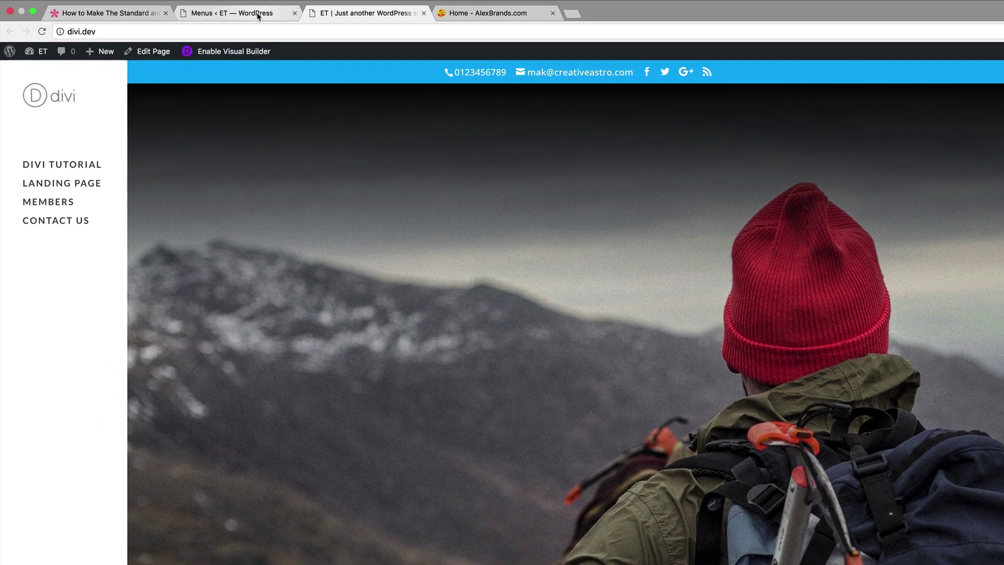
Go from the Menus page into the Theme Customizer's Additional CSS editor.
left_click(257, 16)
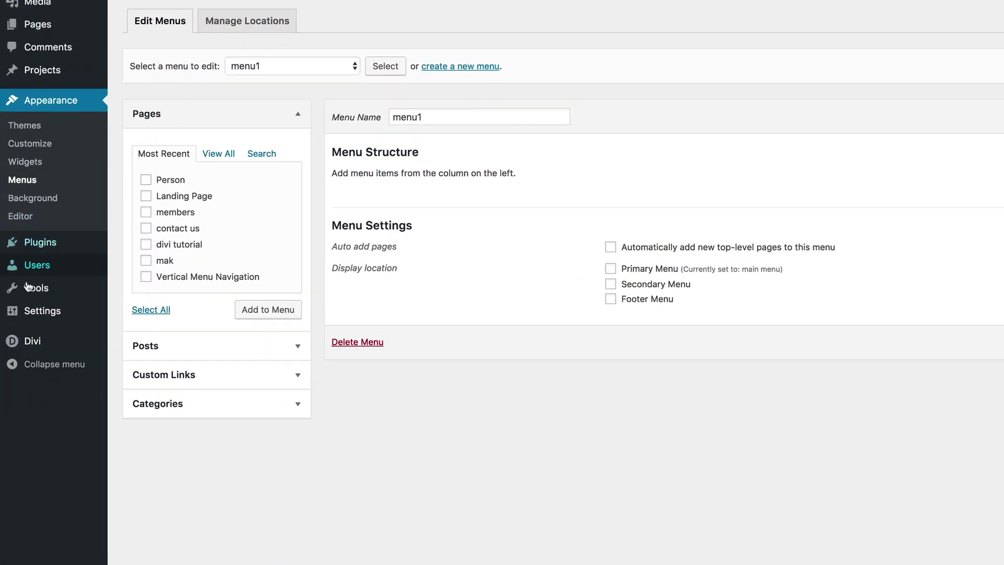
mouse_move(34, 345)
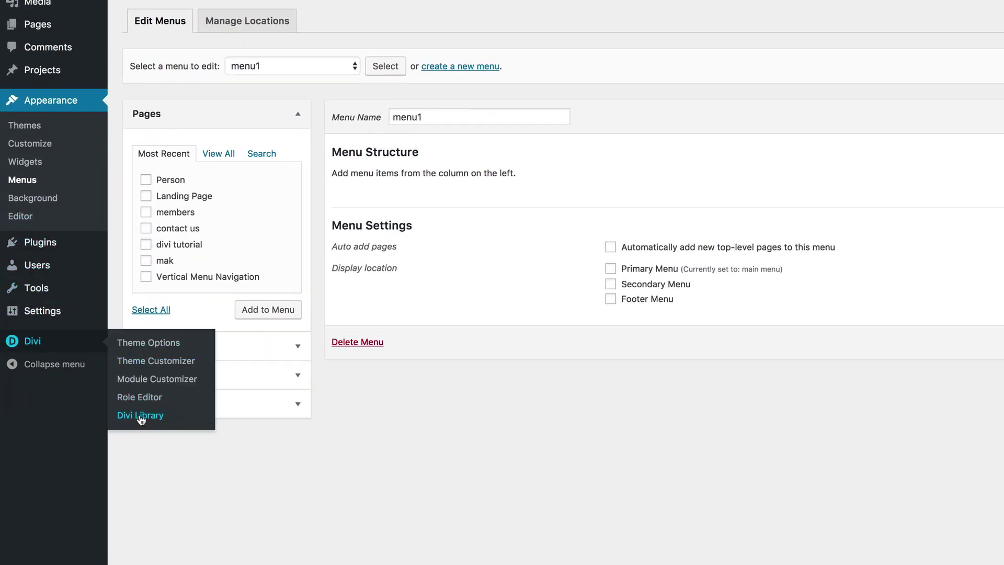
left_click(167, 364)
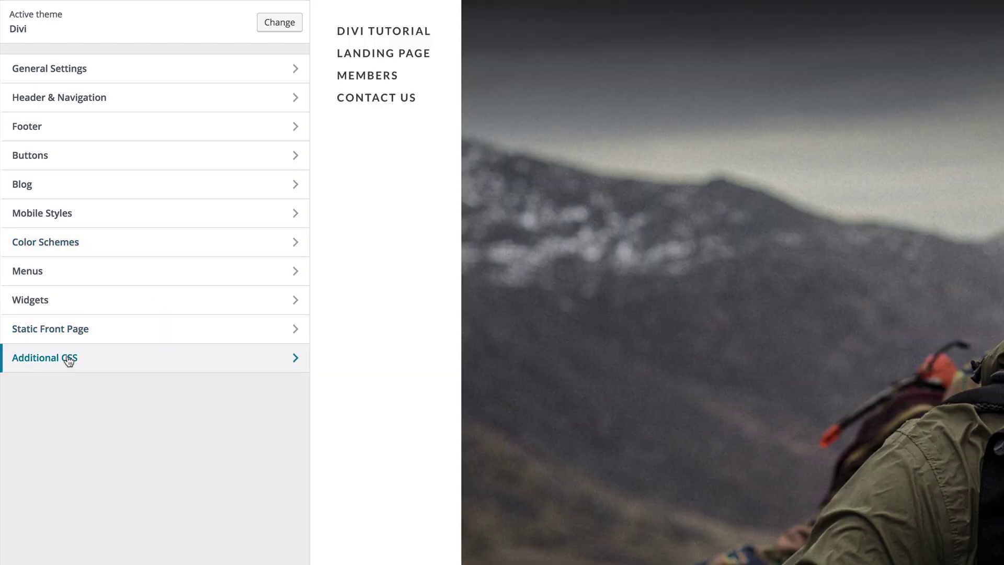
left_click(68, 359)
Paste the 769px media-query CSS block below the comment, publish, and close the customizer.
left_click(27, 98)
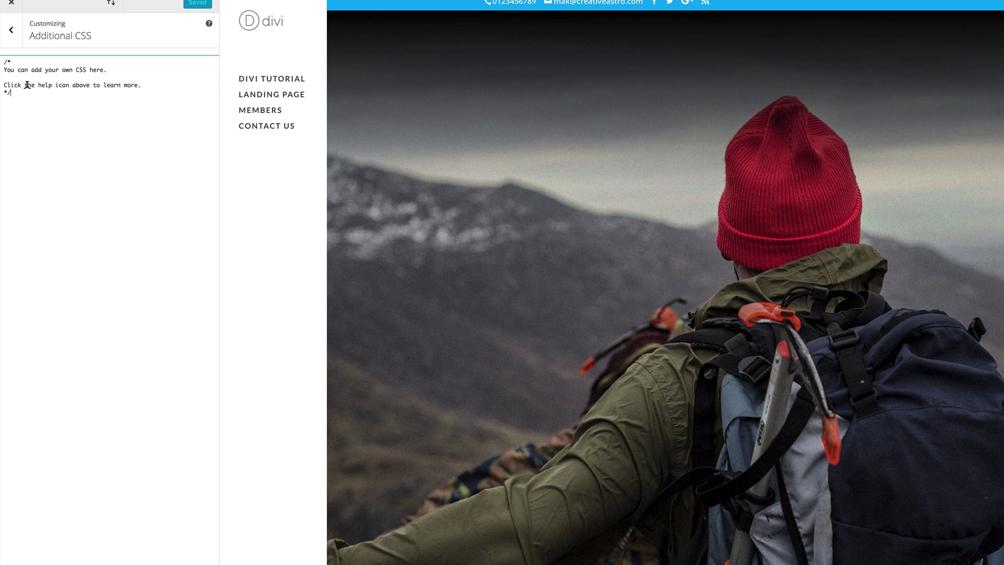
key("Return")
type("@media screen and (min-width: 769px) {.et_vertical_nav #top-header, .loaded.et_vertical_nav #top-header { margin-left: 0 !important; z-index: 10000; position: fixed; width: 100%; } .et_vertical_nav #main-header { position: absolute; z-index: 1!important; overflow: hidden; } #et-main-area { width: auto !important; } #main-footer { margin-left: -225px !important; left: 0 !important; z-index: 1000 !important; position: absolute; width: 117.4%; height: auto; }}")
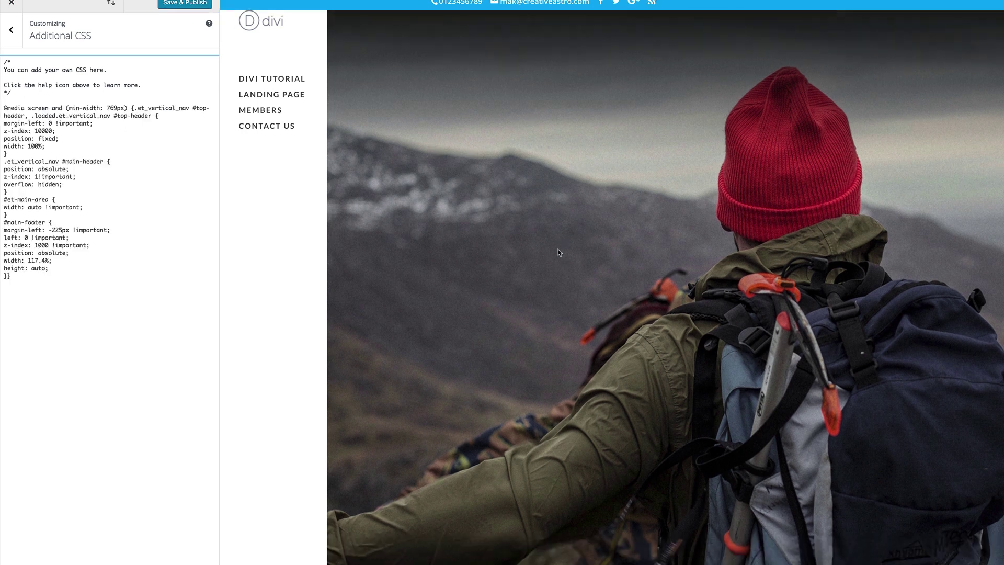
left_click(188, 3)
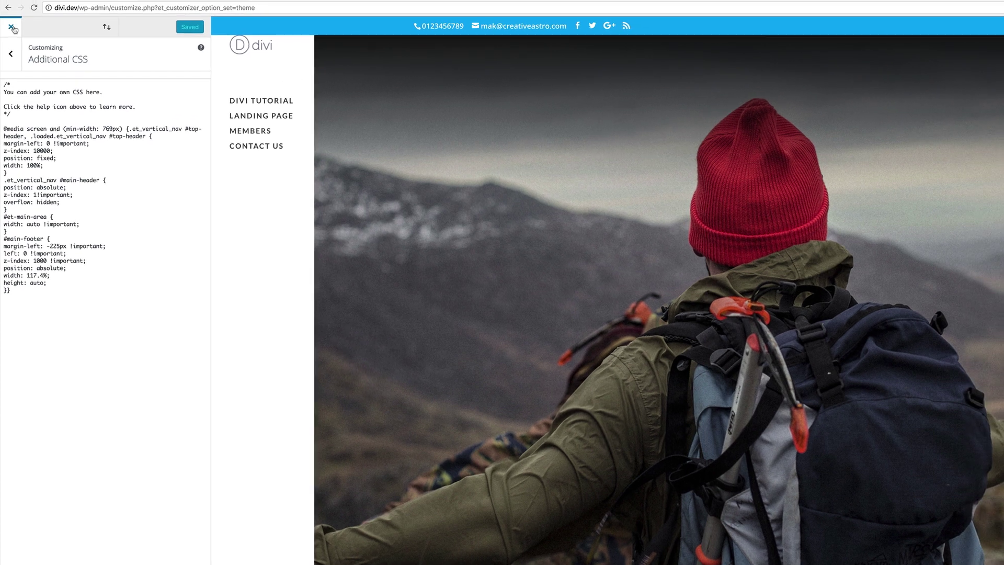
left_click(12, 28)
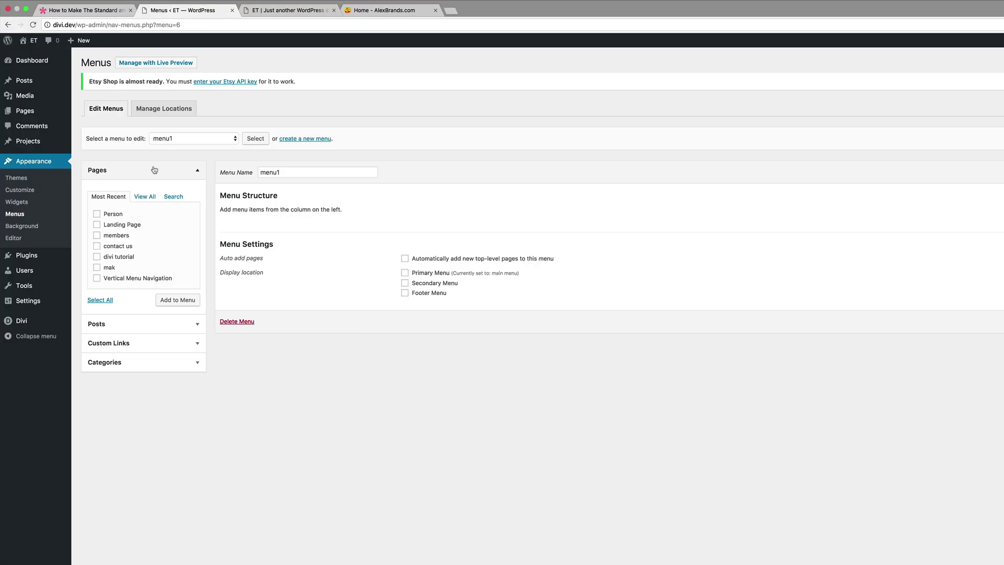
In Divi Theme Options, switch the Fixed Navigation Bar setting to Disabled.
mouse_move(44, 327)
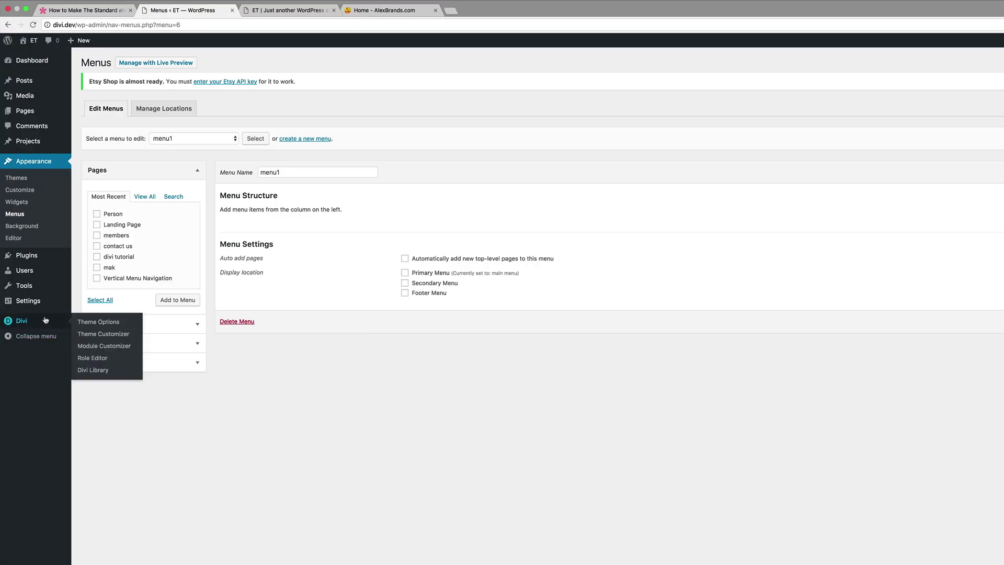
left_click(107, 324)
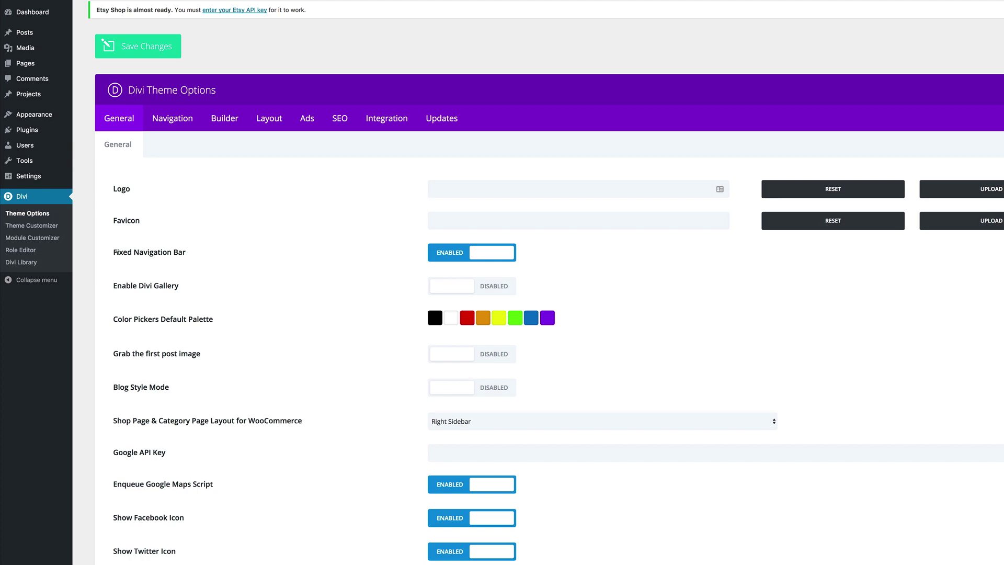
left_click_drag(113, 255, 183, 253)
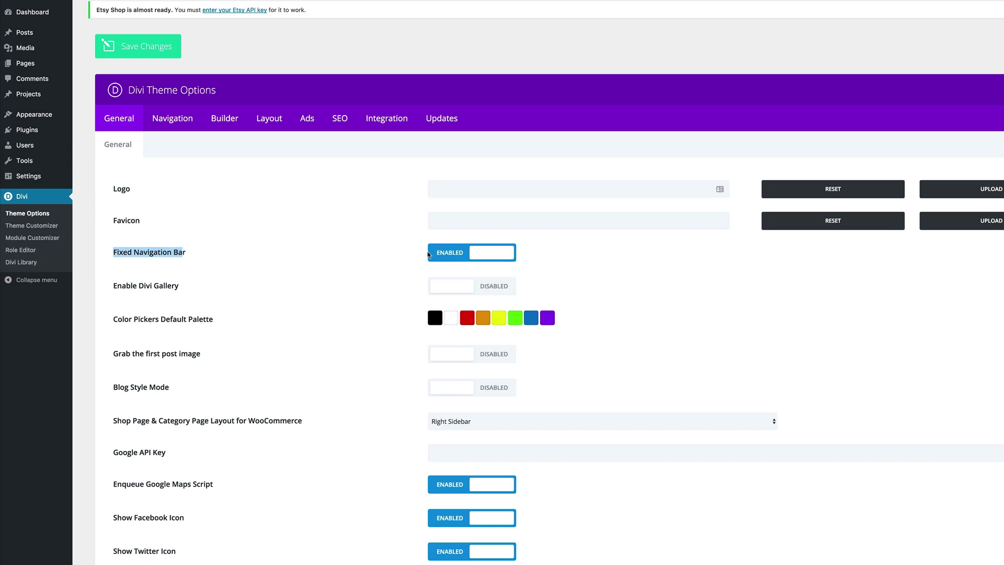
left_click(450, 256)
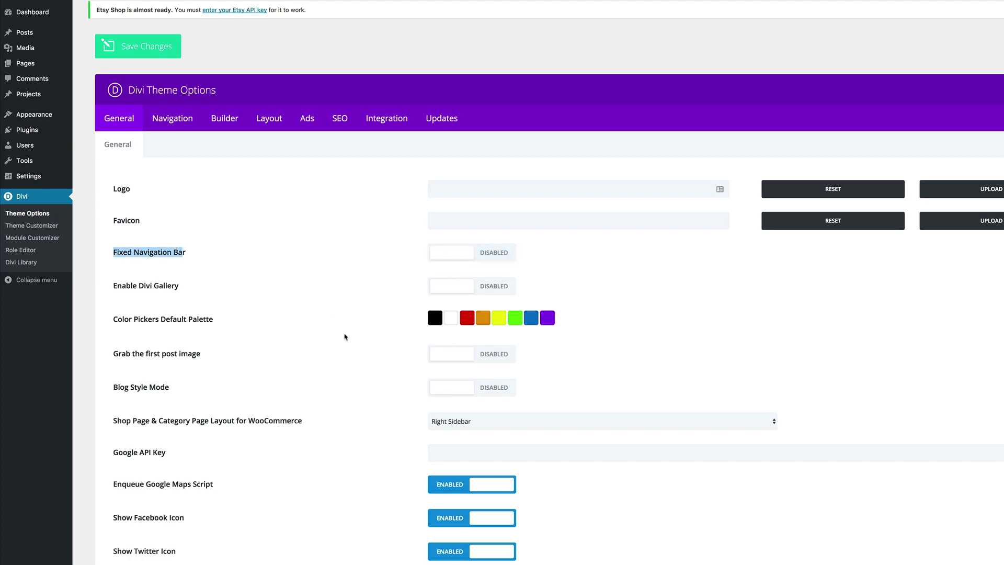
scroll(346, 338, "down", 15)
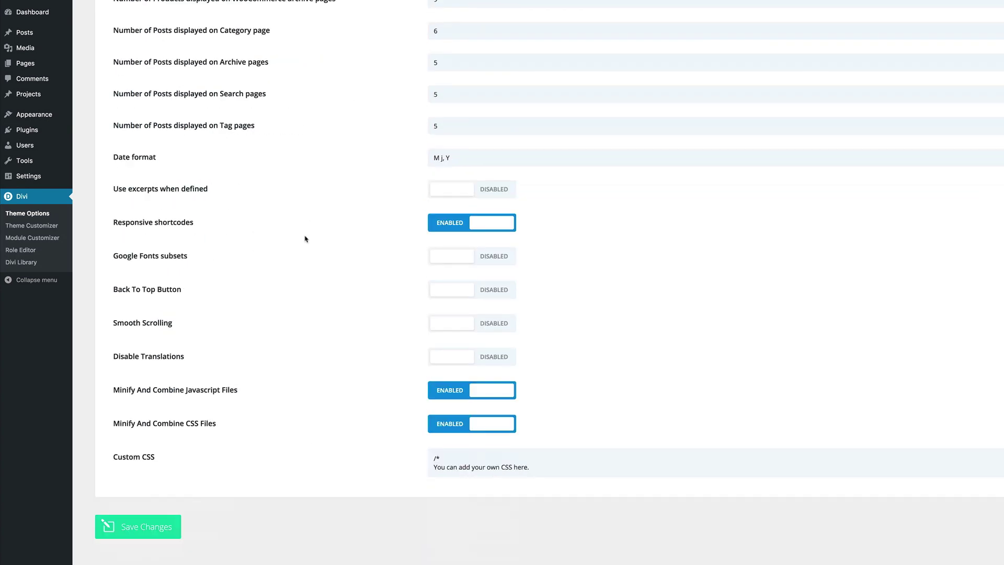
scroll(306, 239, "up", 15)
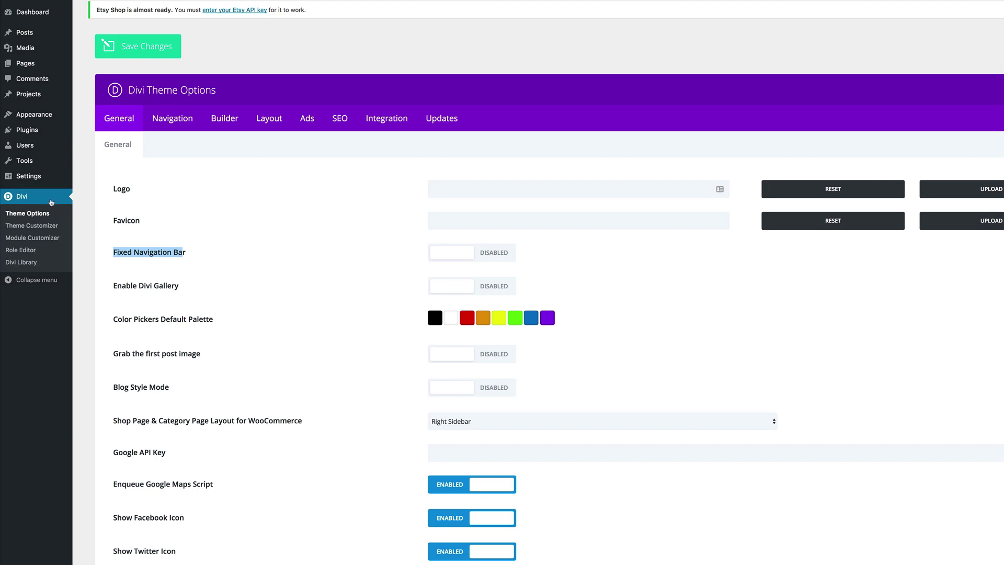
mouse_move(56, 116)
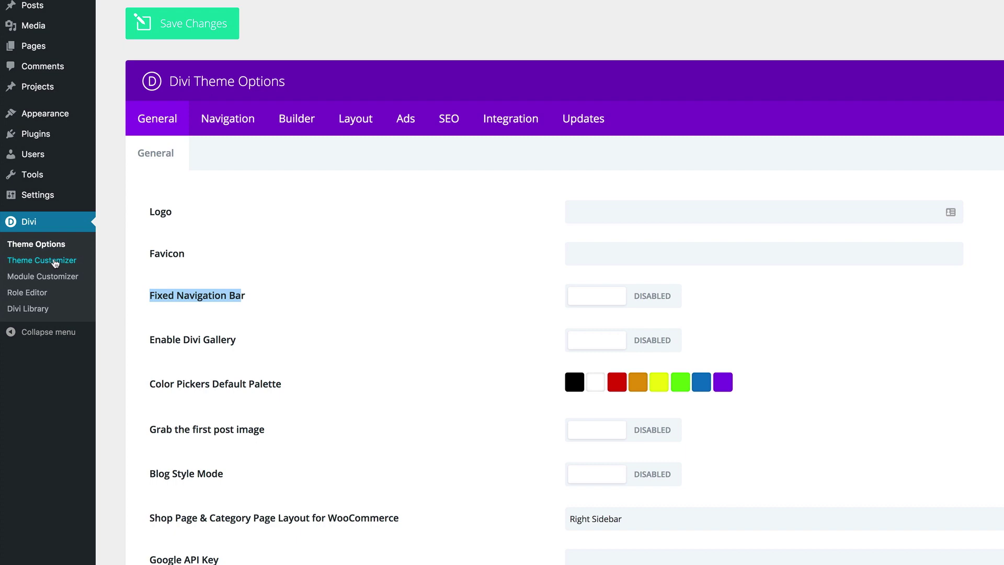
left_click(55, 263)
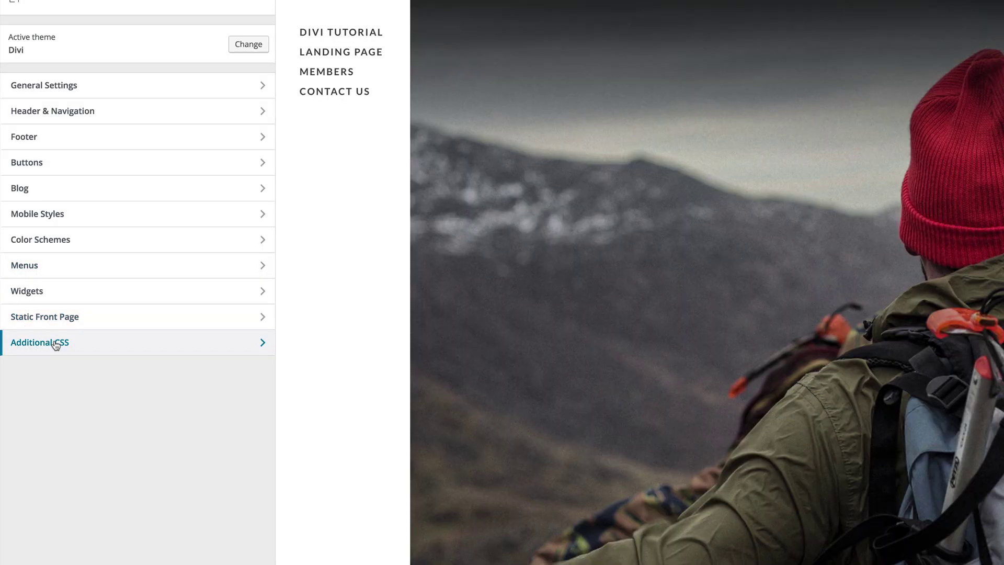
left_click(54, 342)
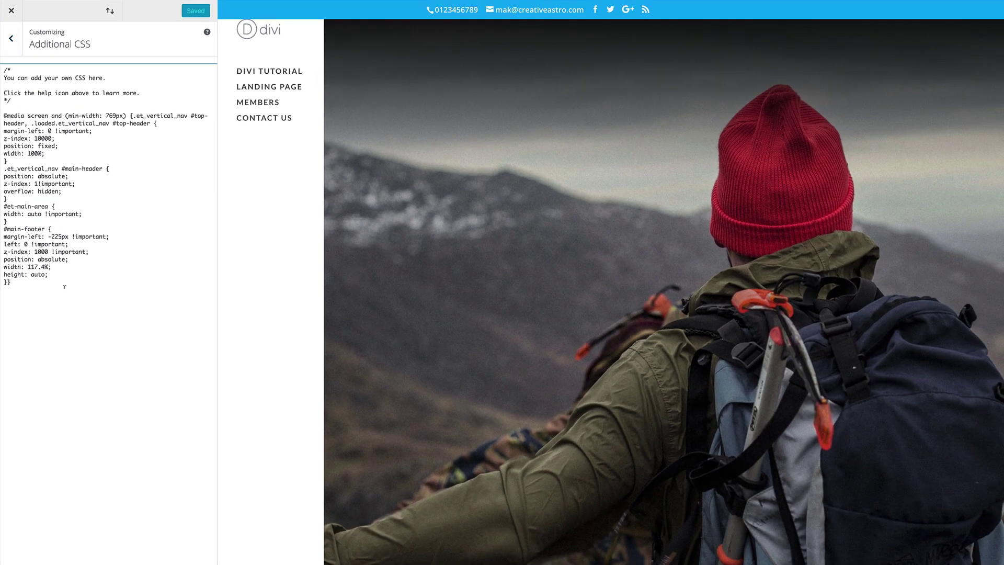
left_click(82, 301)
key("Return")
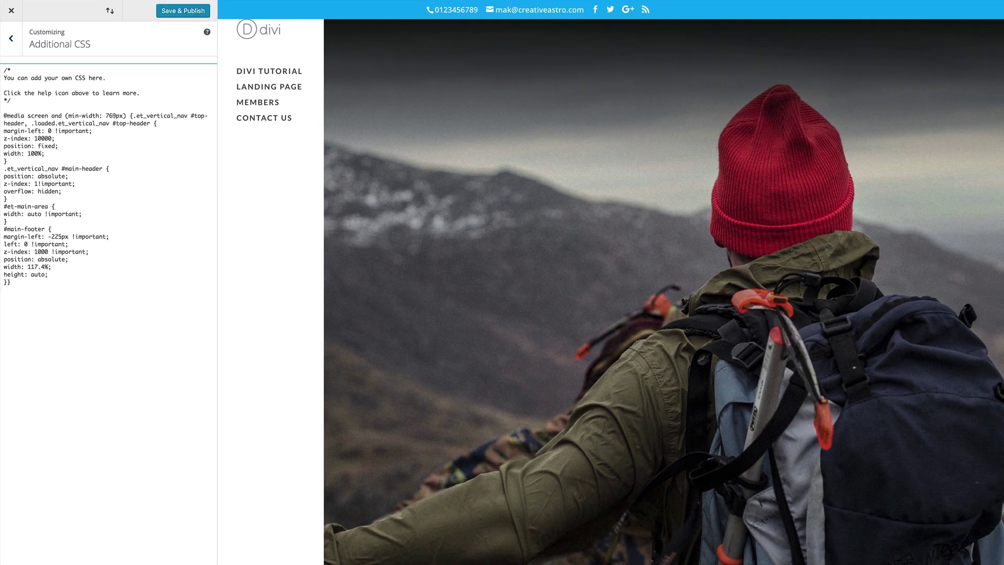
type("@media screen and (min-width: 769px) {.et_vertical_nav #top-header, .loaded.et_vertical_nav #top-header { margin-left: 0 !important; z-index: 10000; position: fixed; width: 100%; } .et_vertical_nav #main-header { position: absolute; z-index: 1!important; overflow: hidden; } #et-main-area { width: auto !important; } #main-footer { margin-left: -225px !important; left: 0 !important; z-index: 1000 !important; position: absolute; width: 117.4%; height: auto; }}")
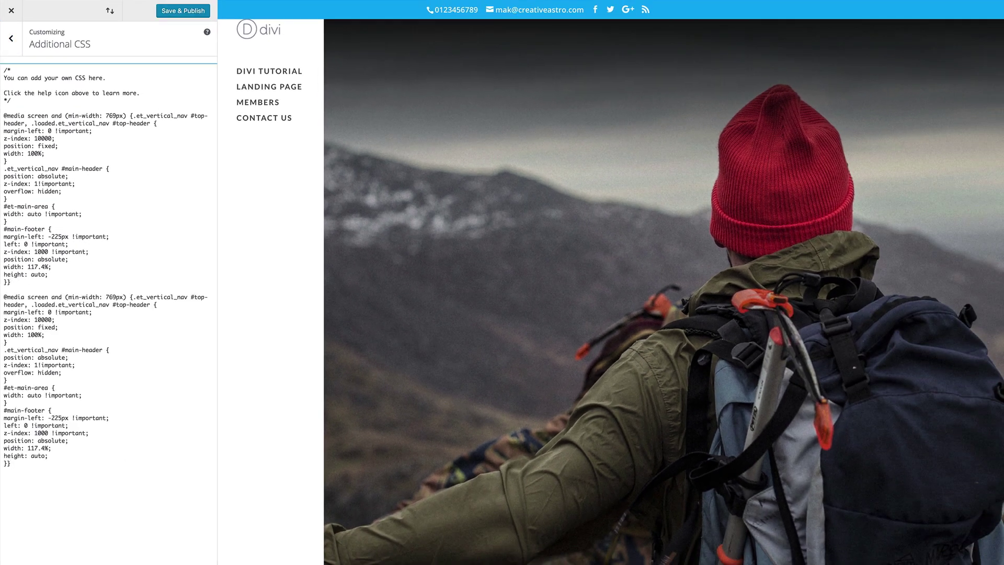
left_click(191, 9)
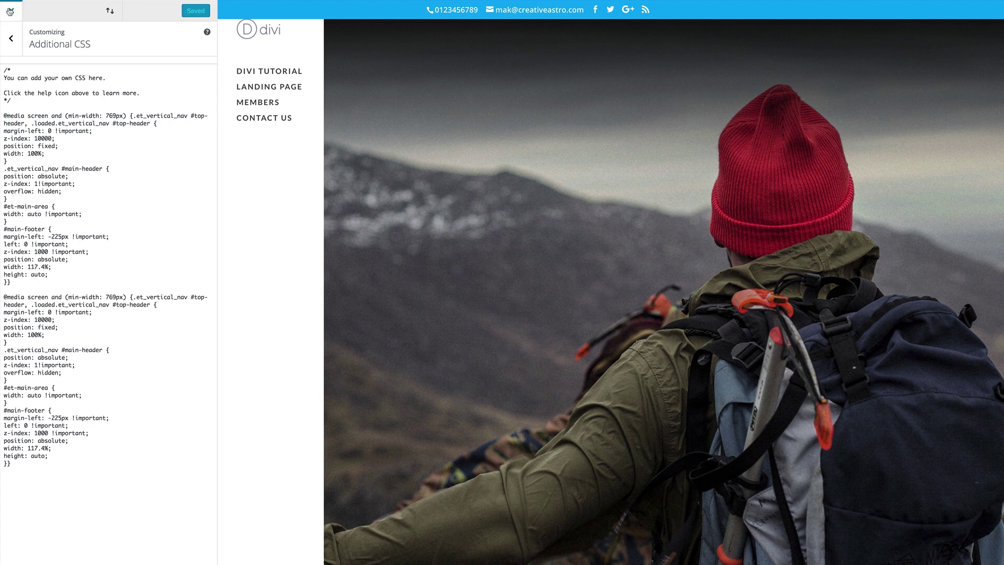
left_click(12, 14)
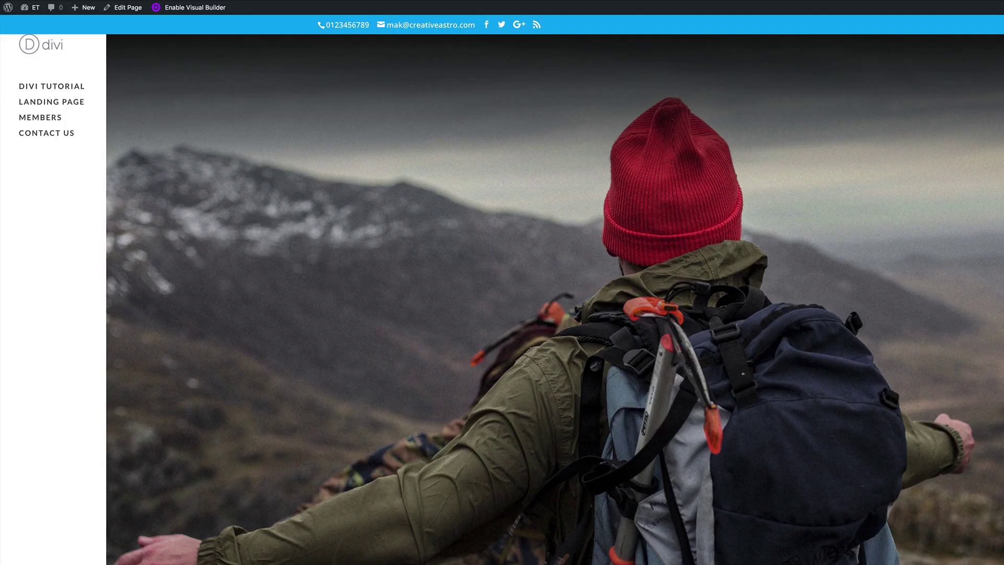
scroll(554, 298, "down", 5)
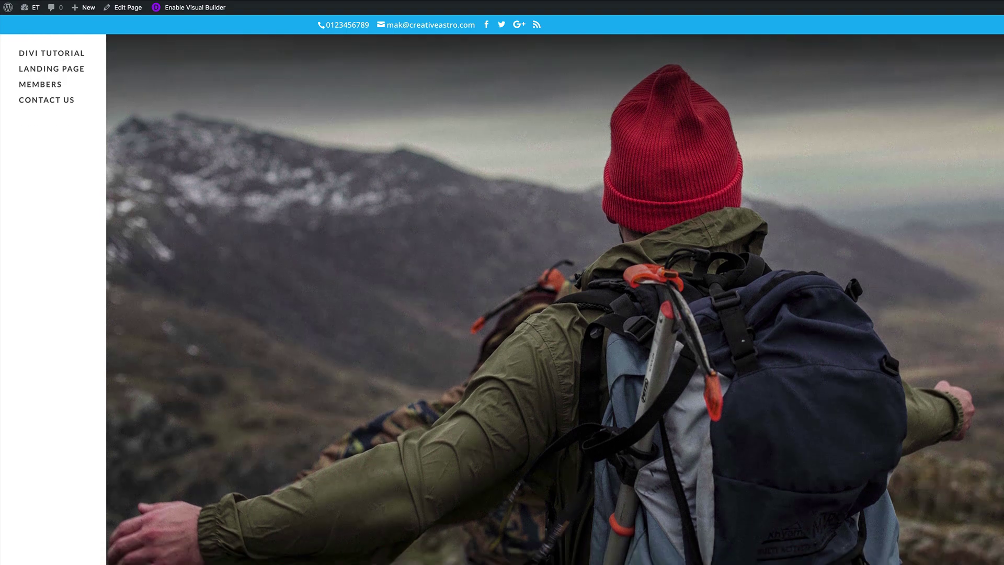
scroll(554, 298, "down", 4)
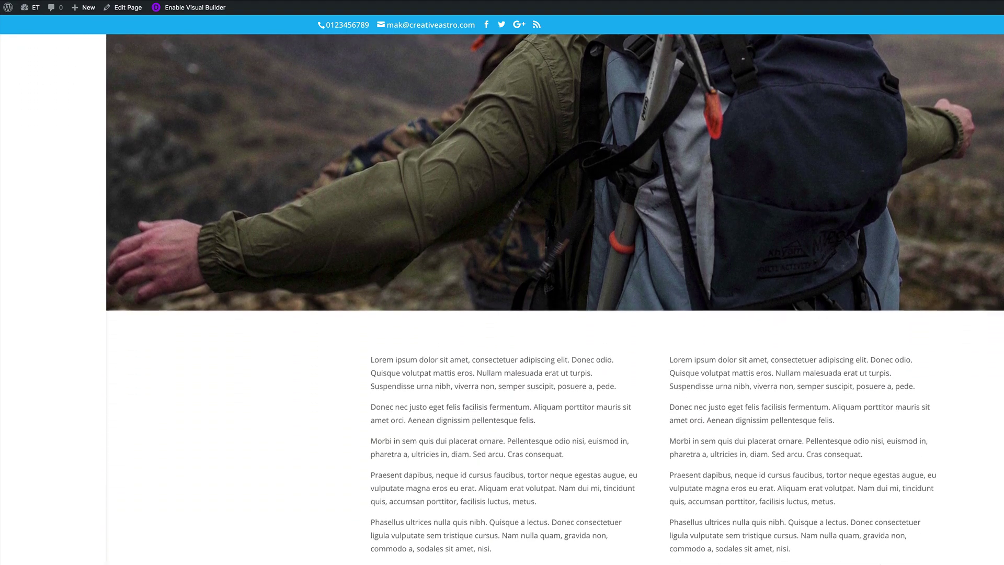
scroll(554, 298, "up", 5)
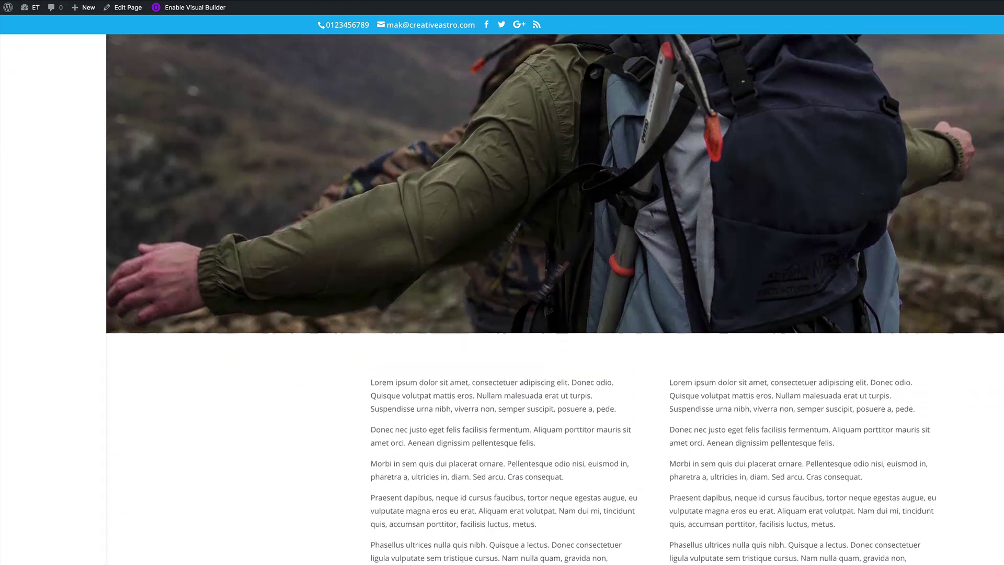
scroll(554, 298, "up", 2)
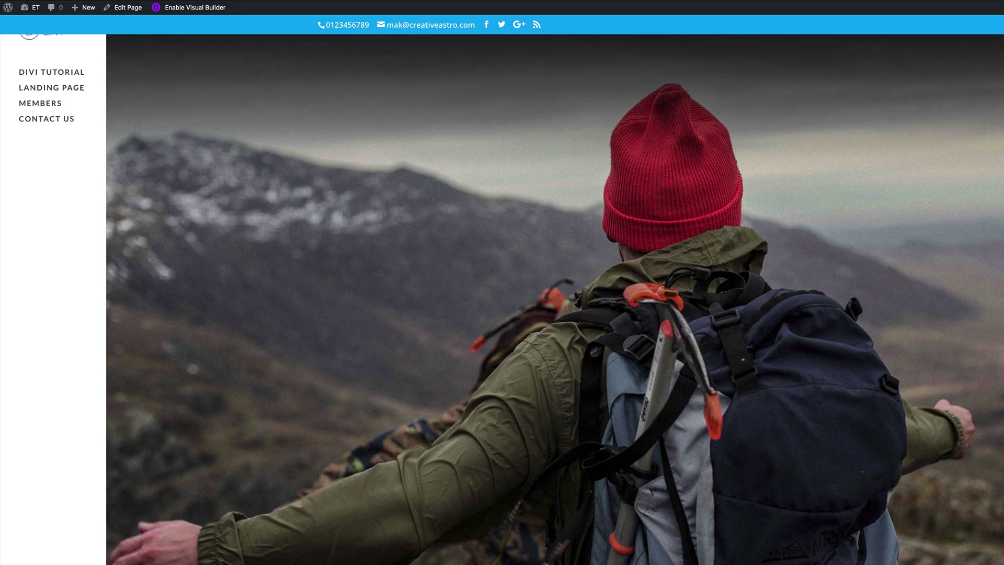
scroll(554, 298, "down", 4)
scroll(554, 298, "down", 3)
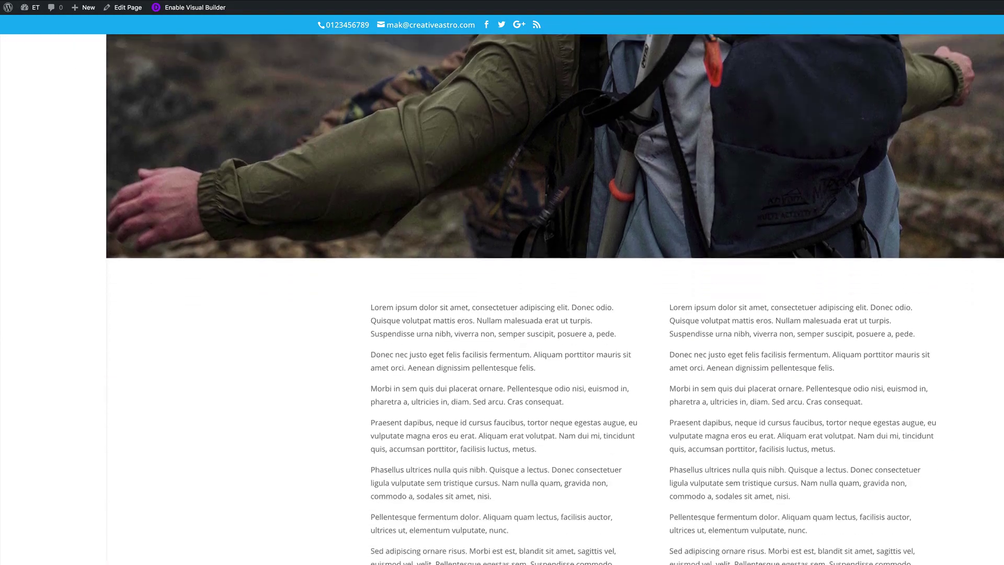